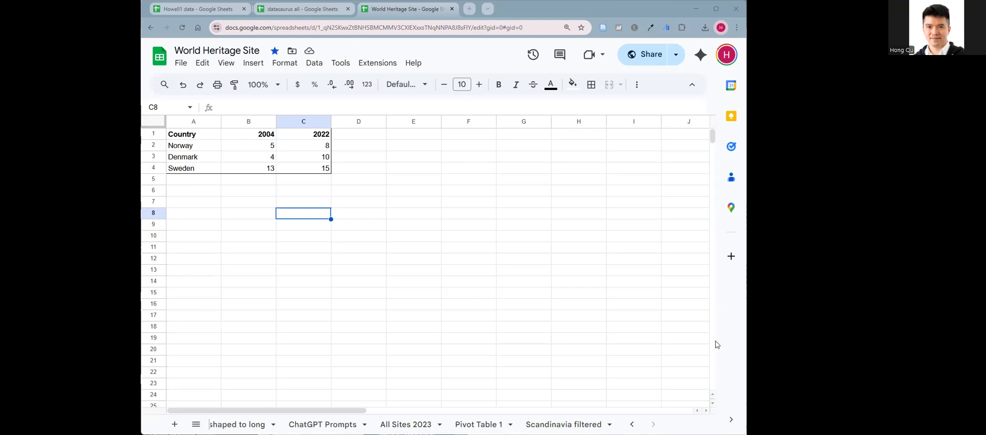
Step: Switch to Tableau and connect to the text file World Heritage Site - 6 data points (1).csv in the data folder
{"action": "key", "text": "alt+Tab"}
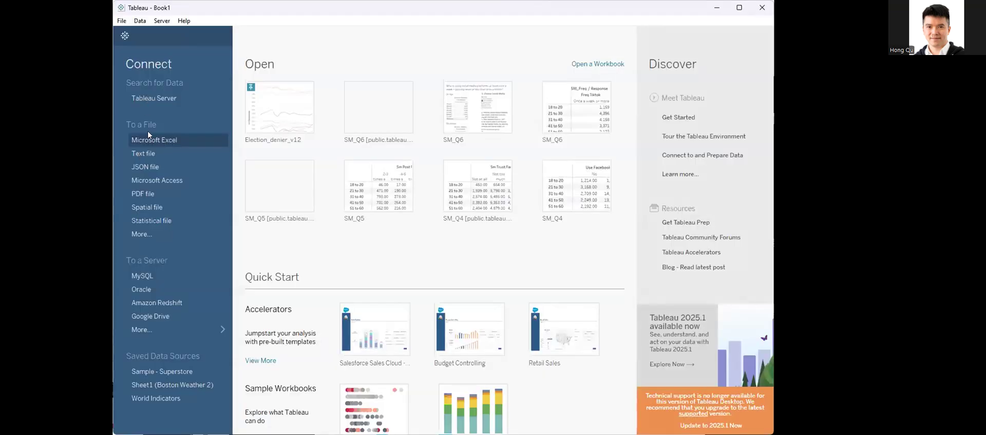
{"action": "left_click", "coordinate": [147, 156]}
{"action": "left_click", "coordinate": [239, 109]}
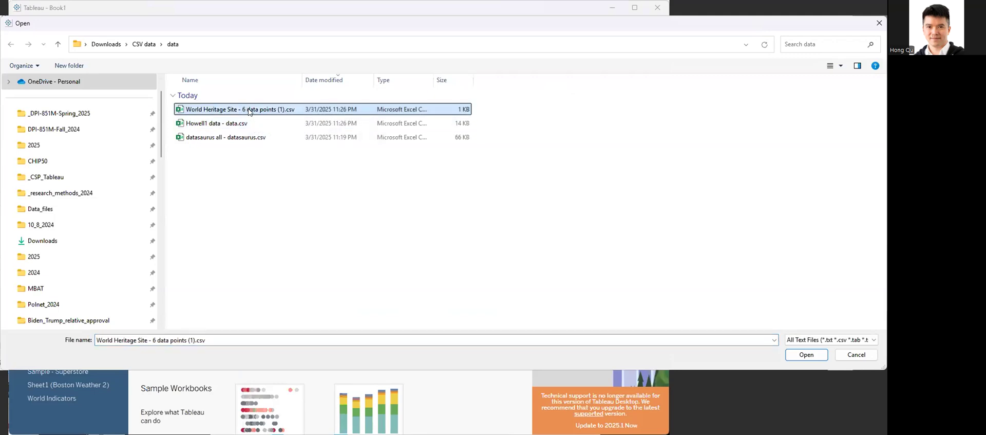
{"action": "double_click", "coordinate": [249, 111]}
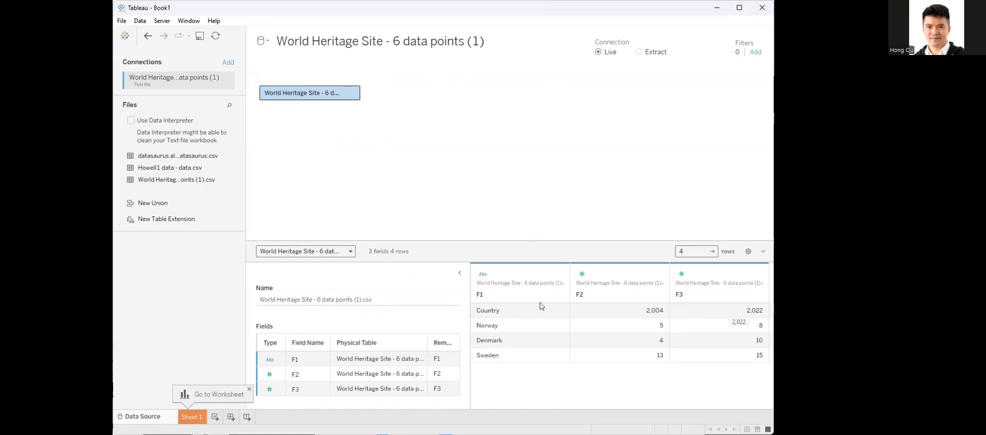
Step: Clean the World Heritage Site data with Data Interpreter and pivot the 2004 and 2022 columns into rows
{"action": "left_click", "coordinate": [130, 122]}
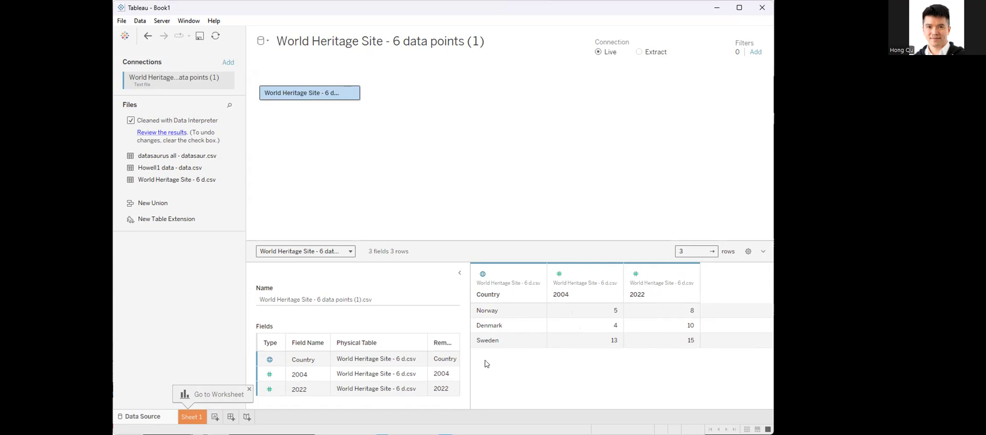
{"action": "left_click", "coordinate": [574, 292]}
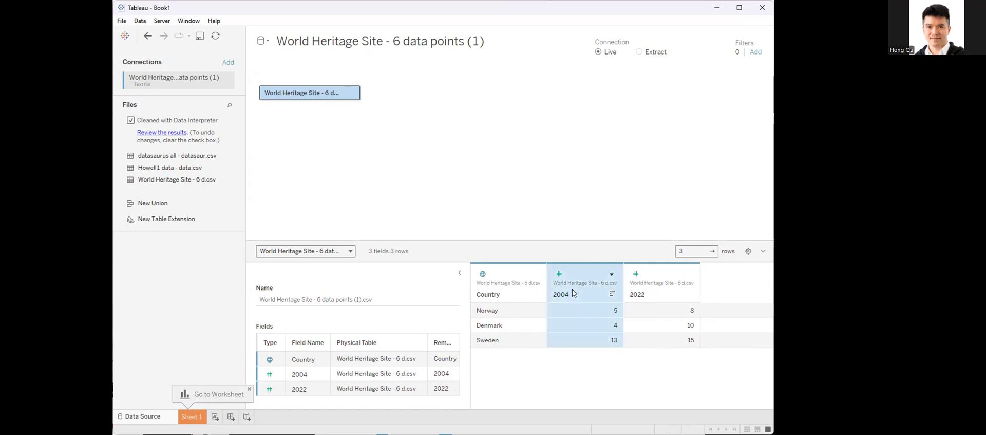
{"action": "left_click", "coordinate": [666, 286], "text": "ctrl"}
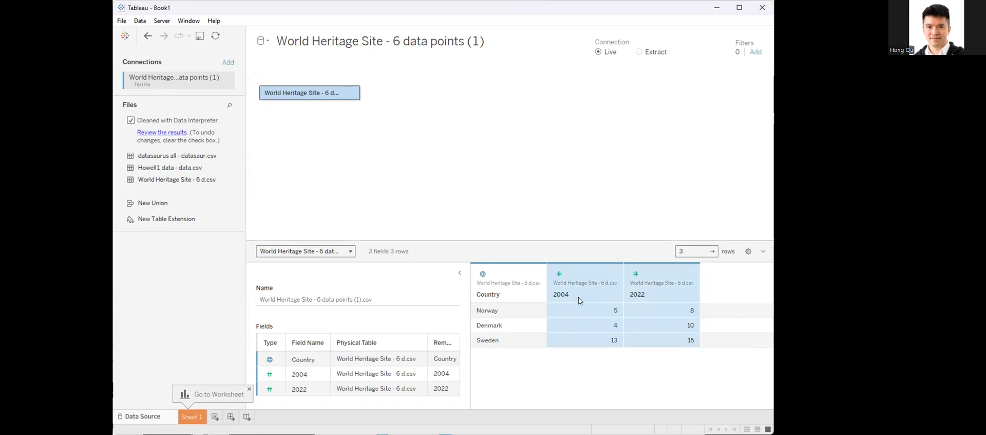
{"action": "left_click", "coordinate": [688, 275]}
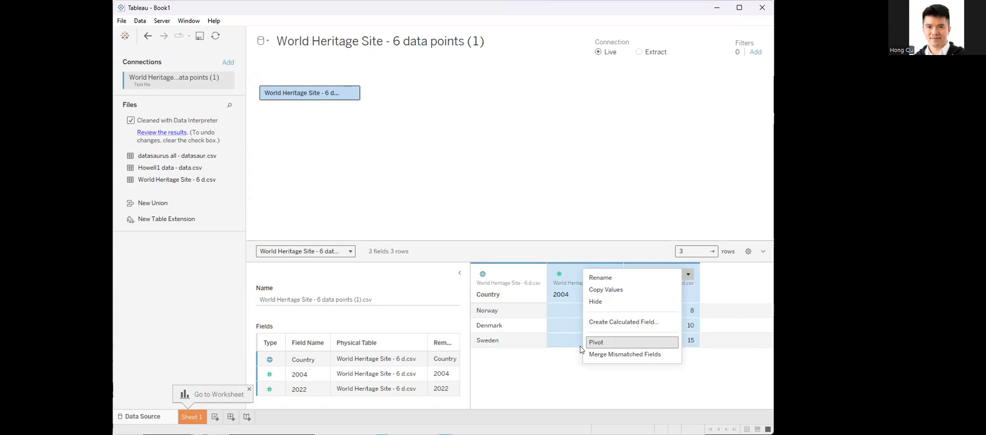
{"action": "left_click", "coordinate": [600, 347]}
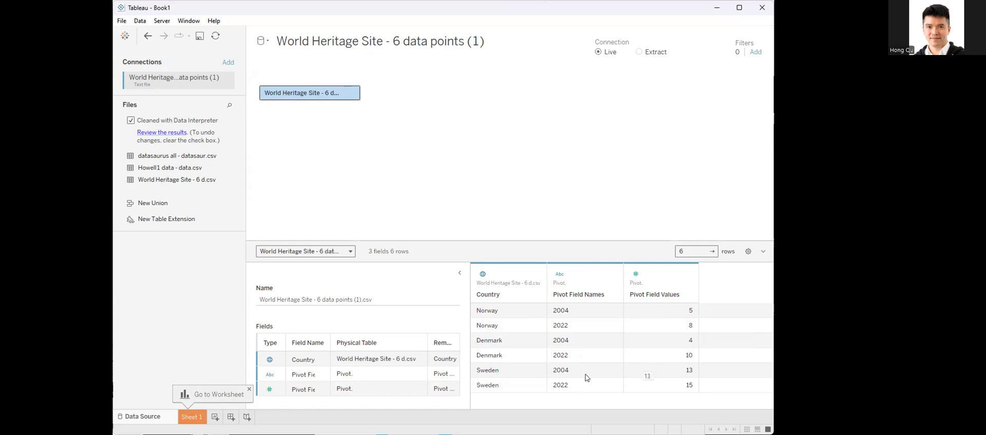
Step: Rename the pivot field names column as Year and the pivot field values column as Number of sites
{"action": "left_click", "coordinate": [576, 297]}
{"action": "double_click", "coordinate": [574, 295]}
{"action": "type", "text": "Year"}
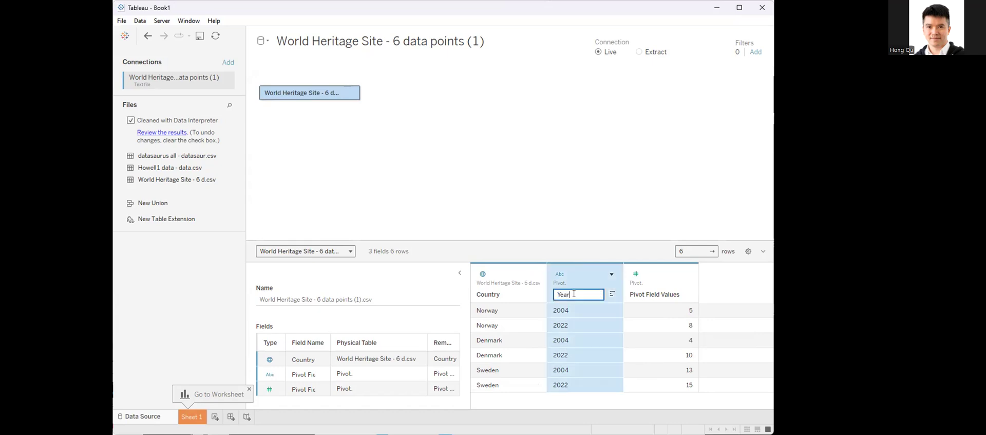
{"action": "double_click", "coordinate": [663, 294]}
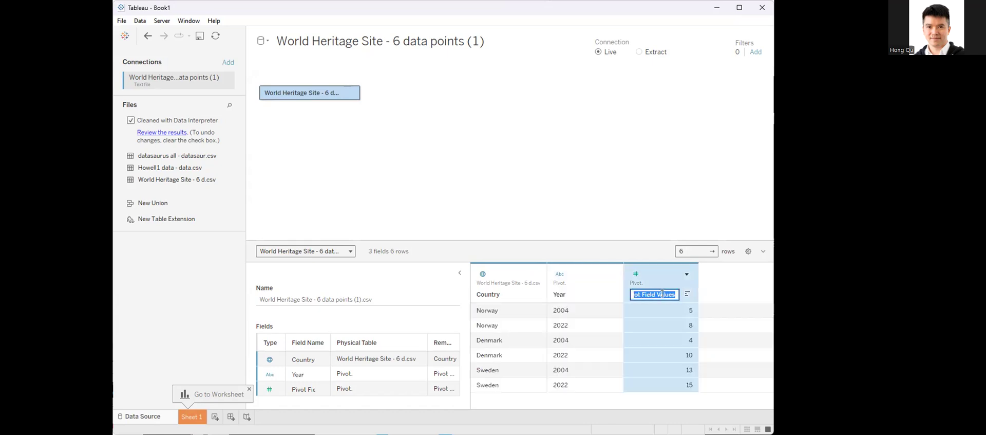
{"action": "type", "text": "Number of sites"}
{"action": "left_click", "coordinate": [614, 232]}
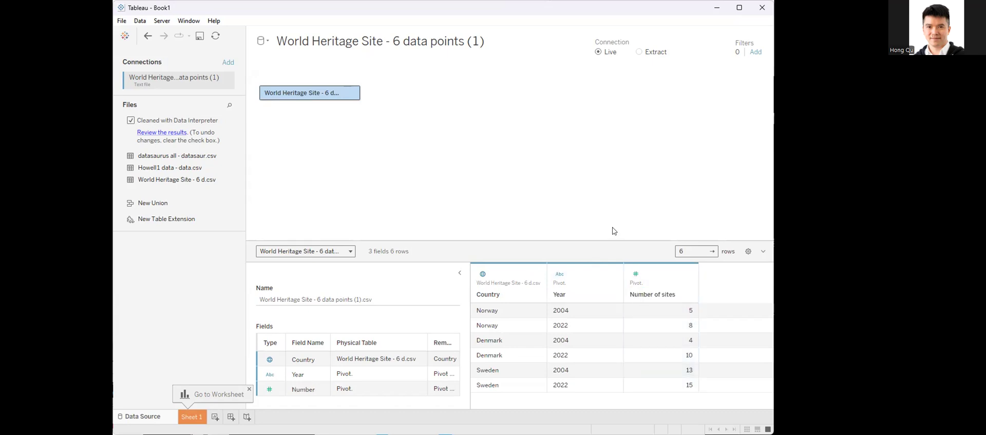
Step: Go to Sheet 1 and change the data type of the Year field to Date
{"action": "left_click", "coordinate": [192, 416]}
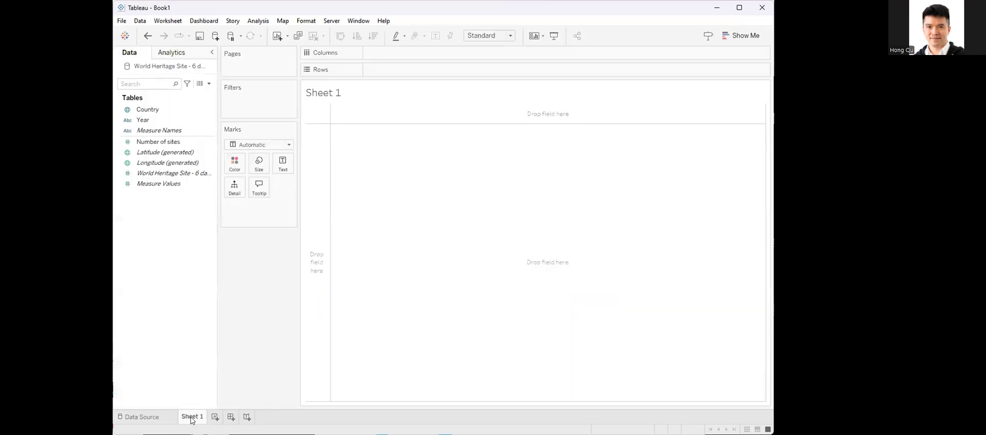
{"action": "left_click", "coordinate": [159, 110]}
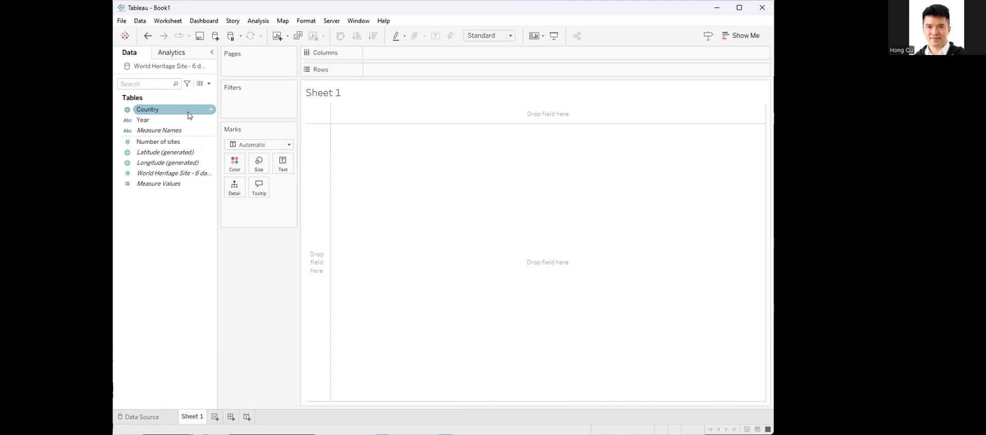
{"action": "left_click", "coordinate": [127, 123]}
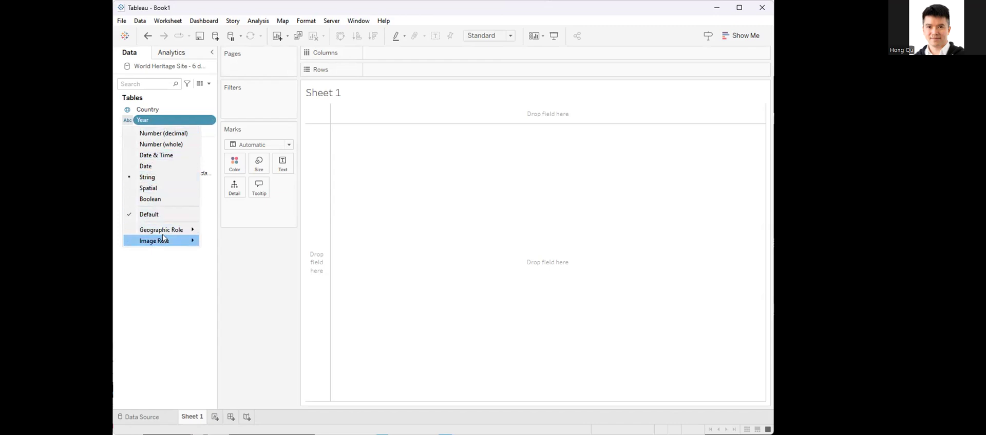
{"action": "left_click", "coordinate": [154, 169]}
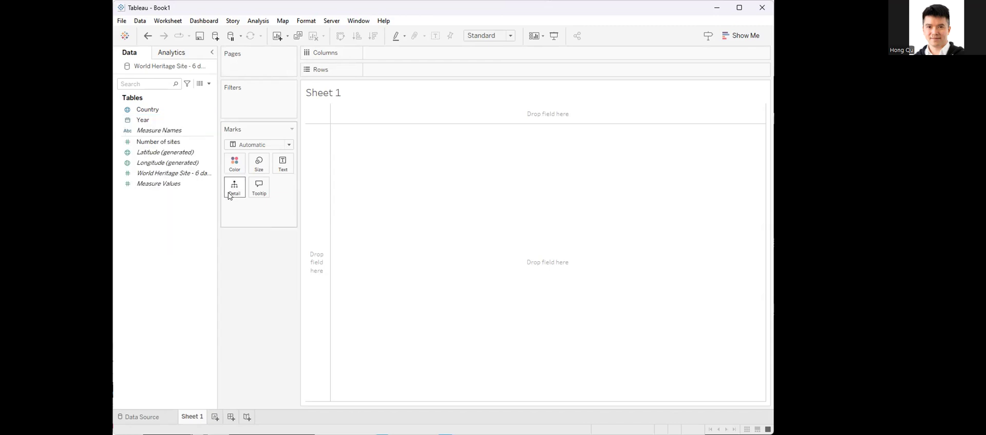
Step: Build a line chart with Year on the columns and Number of sites on the rows
{"action": "left_click", "coordinate": [141, 121]}
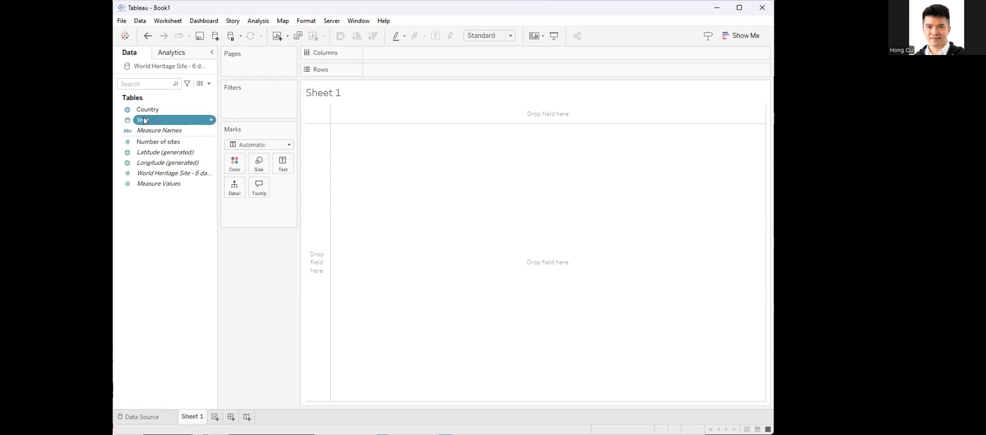
{"action": "left_click_drag", "start_coordinate": [383, 48], "coordinate": [383, 50]}
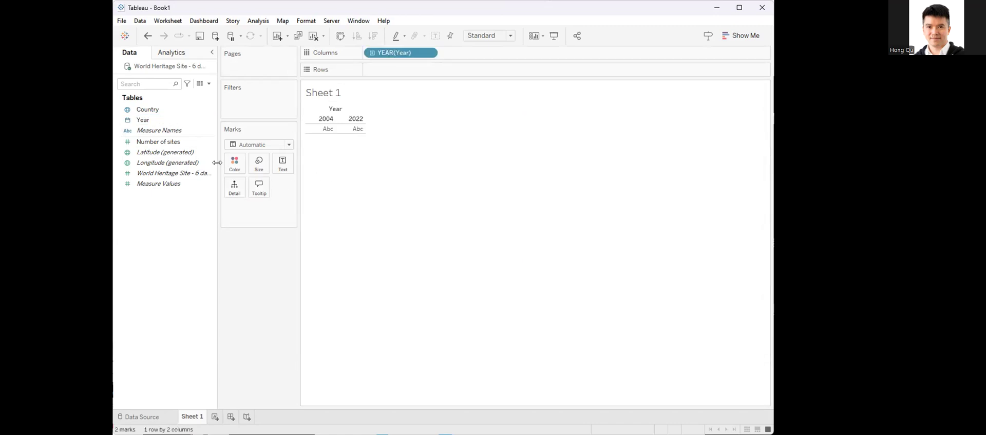
{"action": "left_click", "coordinate": [163, 143]}
{"action": "left_click", "coordinate": [162, 143]}
{"action": "left_click_drag", "start_coordinate": [162, 144], "coordinate": [400, 75]}
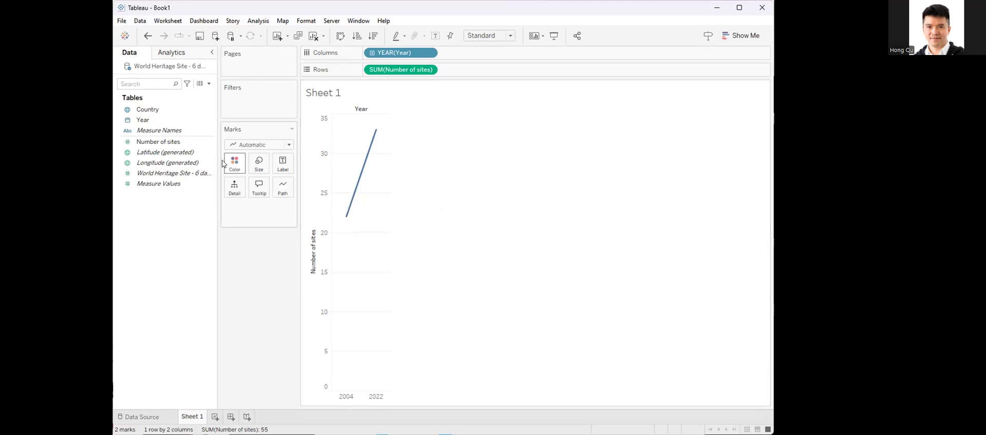
Step: Split the line by Country as a label and widen the year columns of the chart
{"action": "left_click", "coordinate": [144, 110]}
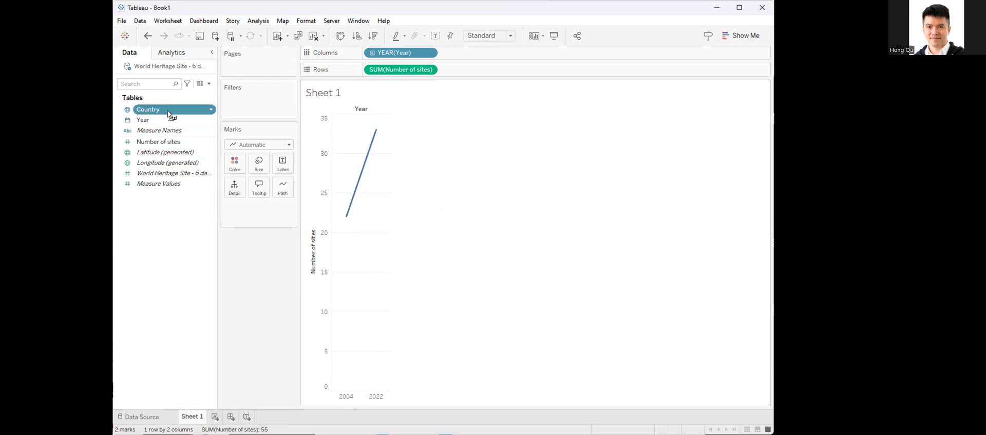
{"action": "left_click_drag", "start_coordinate": [235, 163], "coordinate": [282, 160]}
{"action": "left_click_drag", "start_coordinate": [285, 162], "coordinate": [283, 161]}
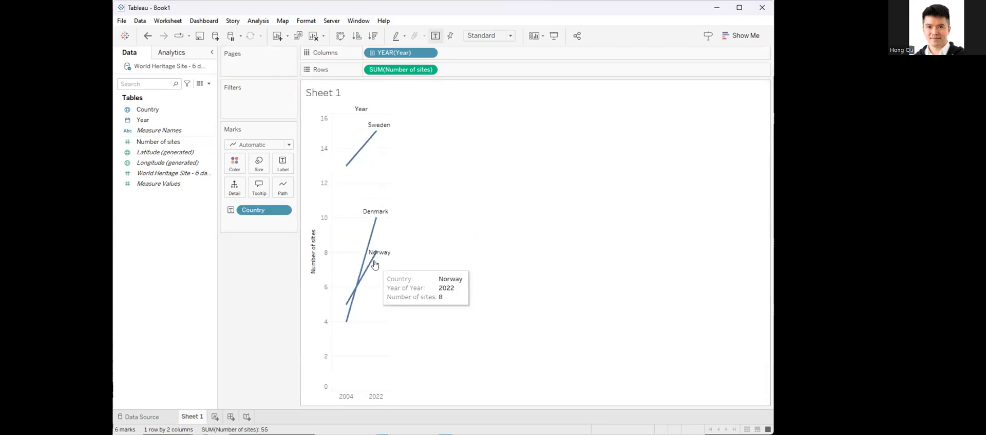
{"action": "left_click_drag", "start_coordinate": [390, 394], "coordinate": [420, 394]}
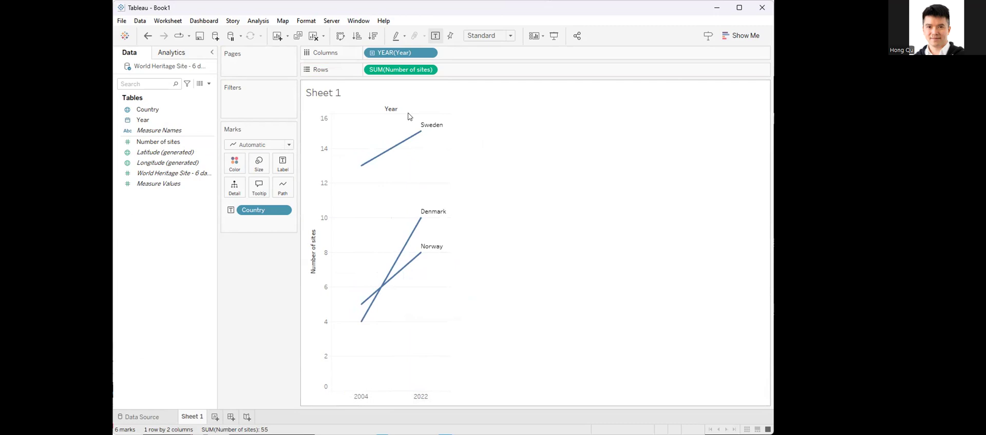
Step: Add Number of sites to the line labels alongside the country names
{"action": "mouse_move", "coordinate": [418, 224]}
{"action": "left_click", "coordinate": [190, 171]}
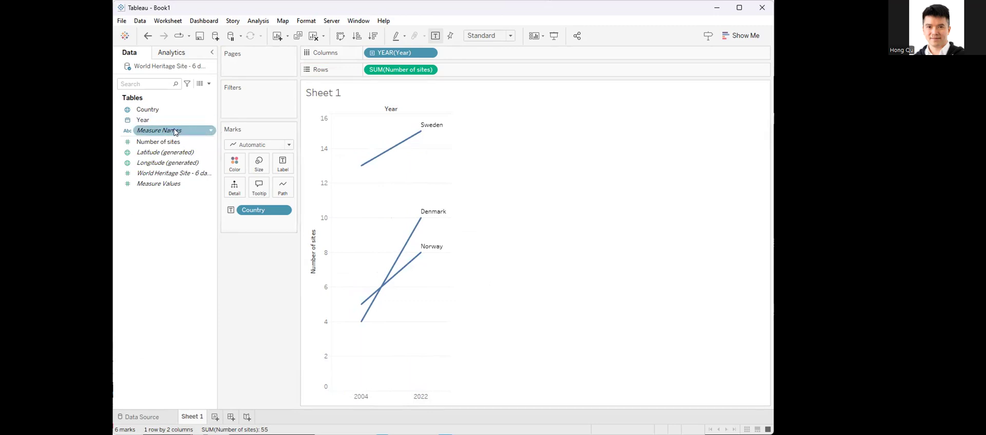
{"action": "left_click", "coordinate": [159, 142]}
{"action": "left_click_drag", "start_coordinate": [268, 143], "coordinate": [283, 164]}
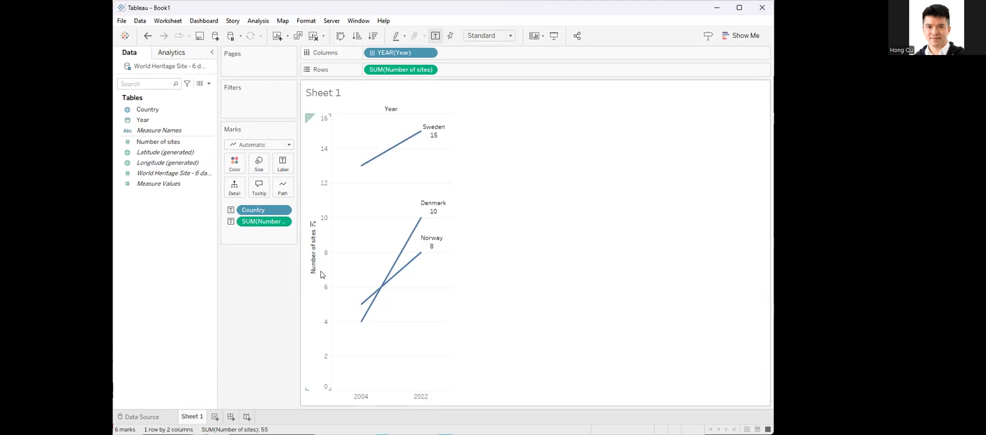
Step: Hide the header of the vertical Number of sites axis
{"action": "left_click", "coordinate": [326, 191]}
{"action": "right_click", "coordinate": [326, 187]}
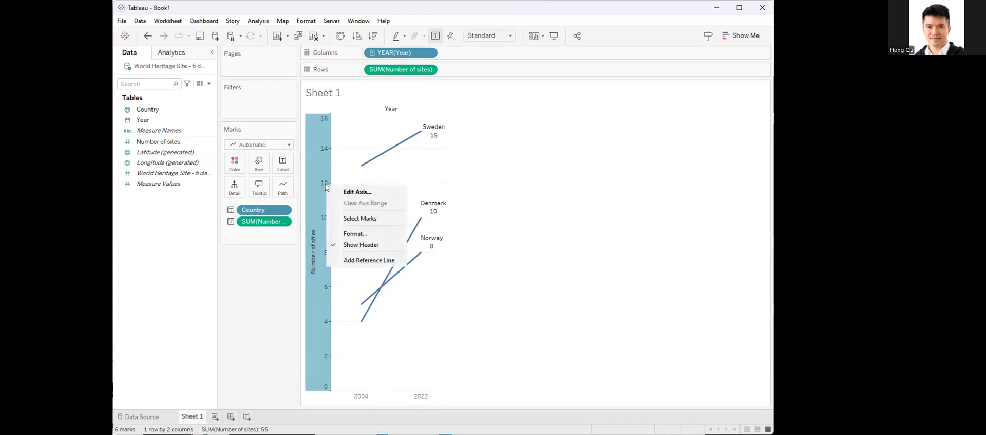
{"action": "left_click", "coordinate": [349, 246]}
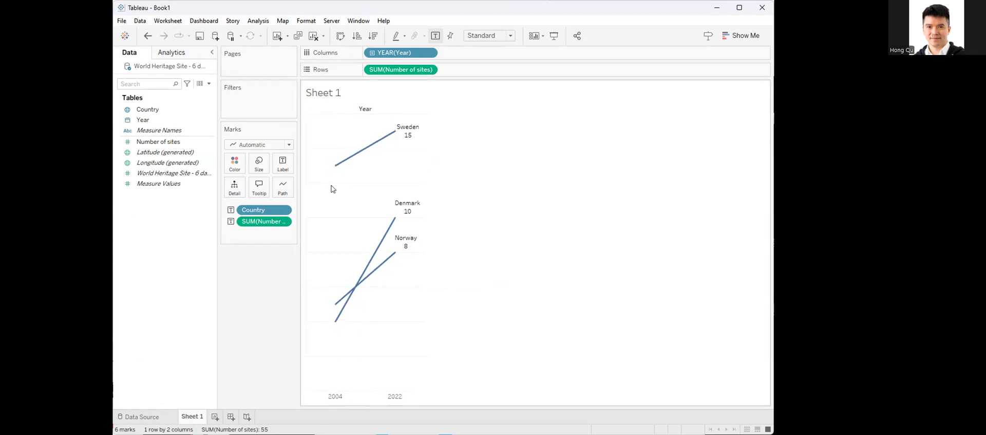
Step: Set the mark labels to appear at the line ends
{"action": "left_click", "coordinate": [283, 162]}
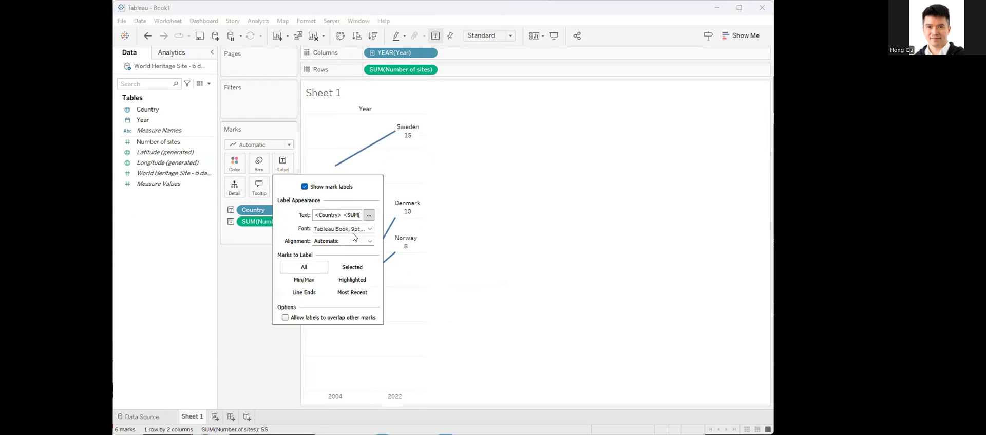
{"action": "left_click", "coordinate": [299, 292]}
{"action": "left_click", "coordinate": [471, 186]}
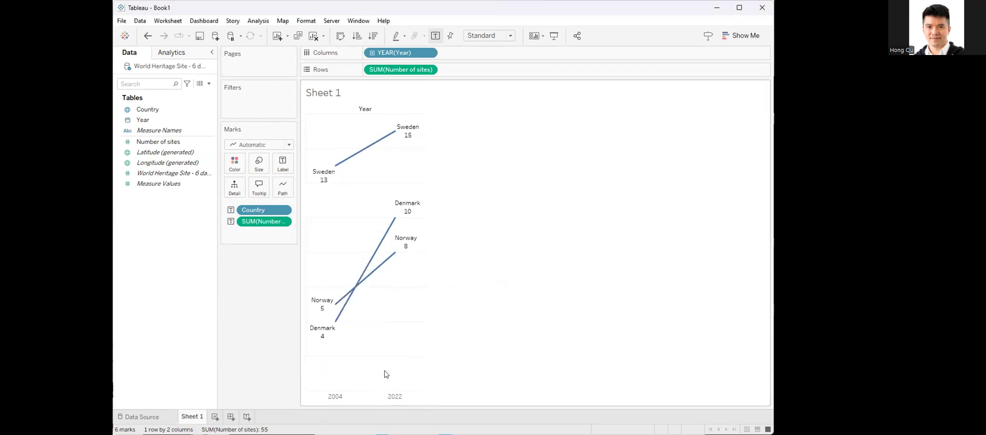
Step: Hide the Year field label above the chart and widen the year columns further
{"action": "right_click", "coordinate": [362, 109]}
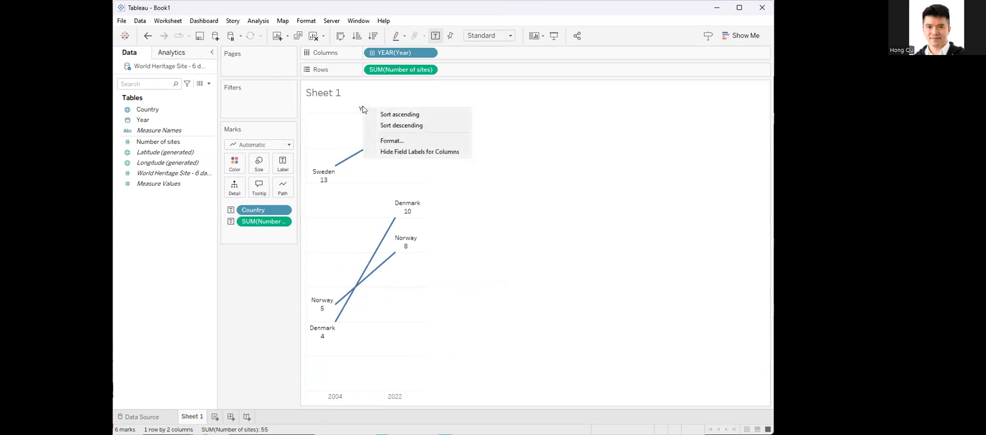
{"action": "right_click", "coordinate": [353, 107]}
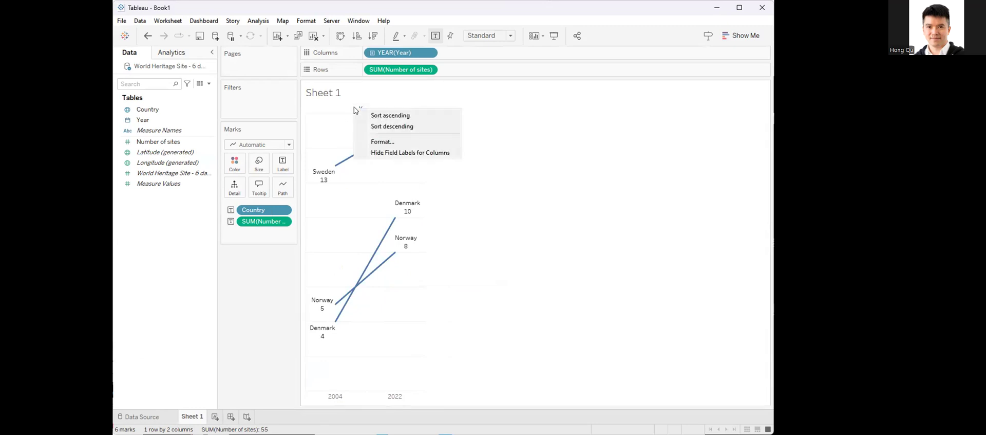
{"action": "left_click", "coordinate": [379, 153]}
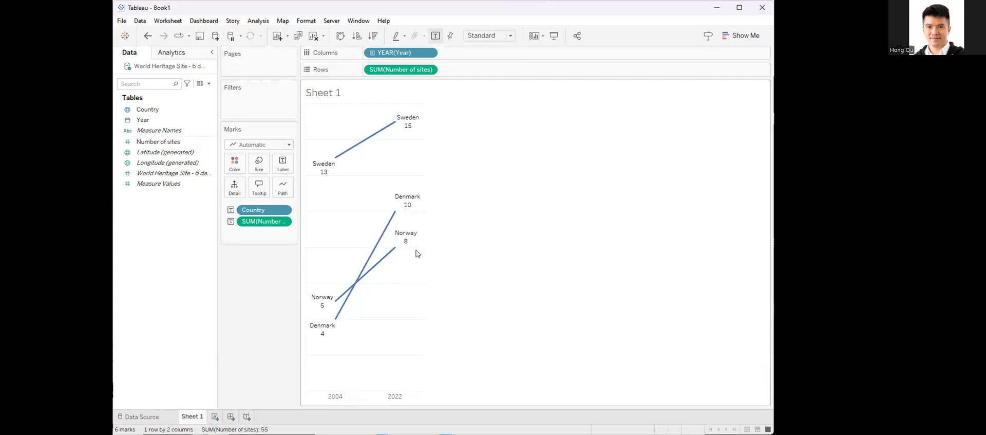
{"action": "left_click_drag", "start_coordinate": [424, 398], "coordinate": [465, 397]}
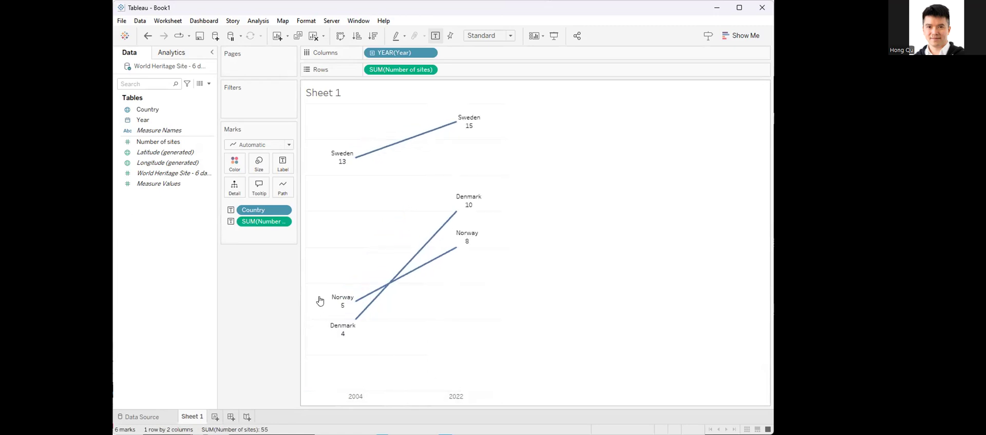
Step: Add a new worksheet and build a text table of Number of sites with Country on the rows
{"action": "left_click", "coordinate": [215, 416]}
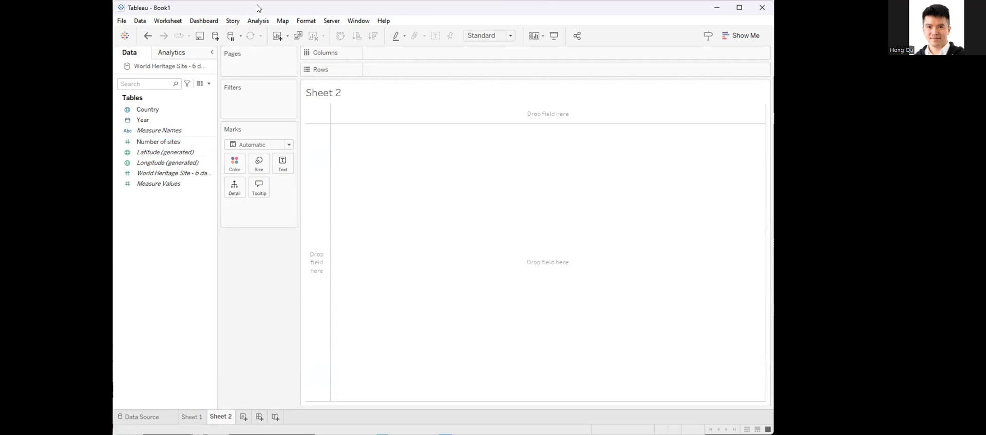
{"action": "left_click_drag", "start_coordinate": [156, 115], "coordinate": [406, 72]}
{"action": "left_click", "coordinate": [171, 153]}
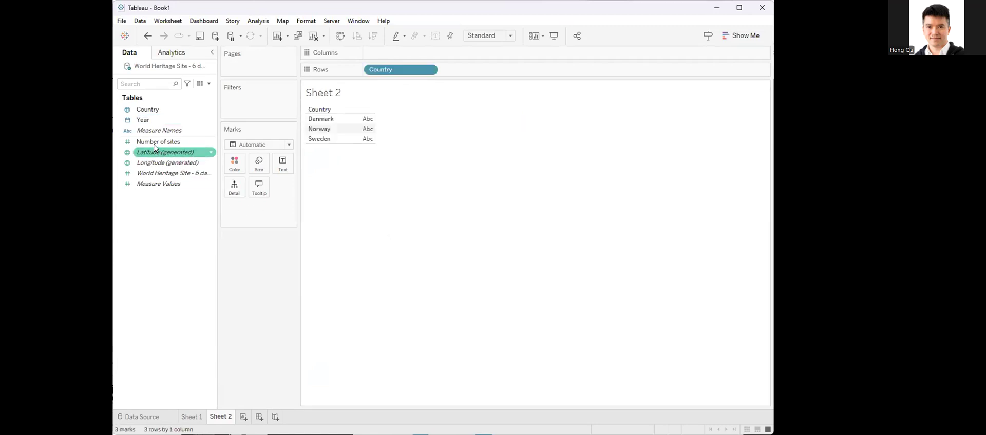
{"action": "left_click", "coordinate": [155, 142]}
{"action": "left_click_drag", "start_coordinate": [155, 143], "coordinate": [366, 133]}
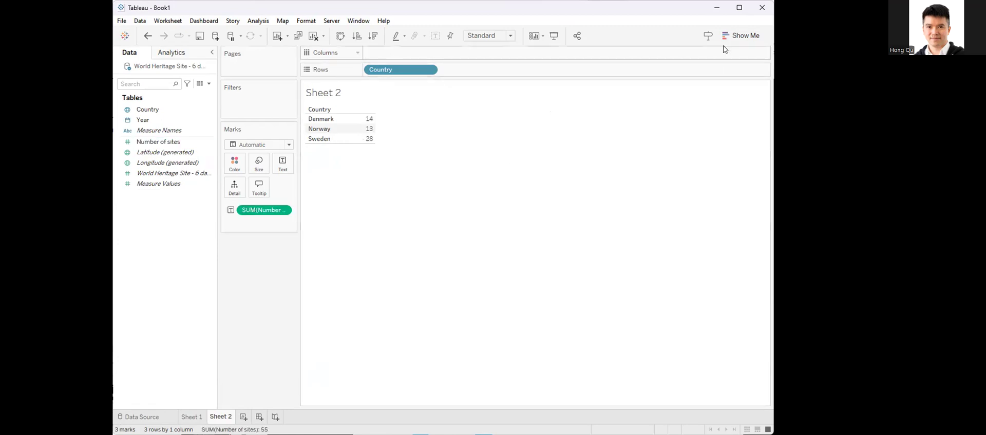
Step: Convert the text table to stacked bars and move Country to the columns for one bar per country
{"action": "left_click", "coordinate": [740, 35]}
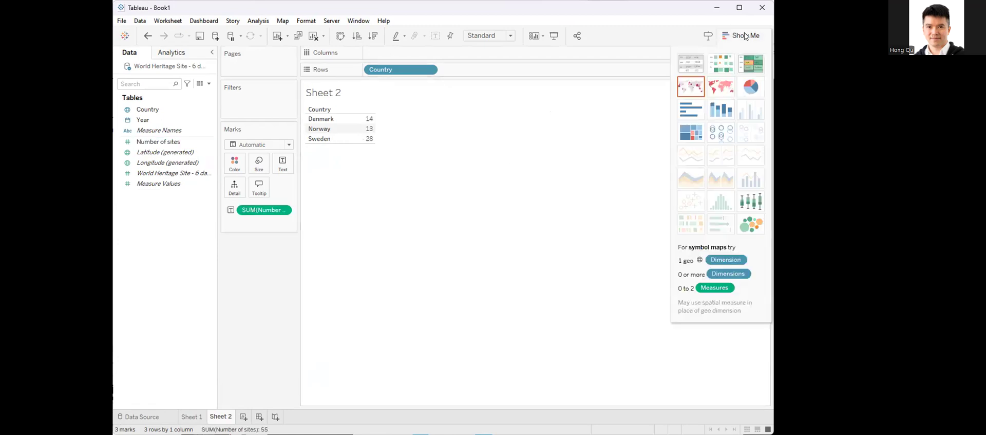
{"action": "left_click", "coordinate": [717, 115]}
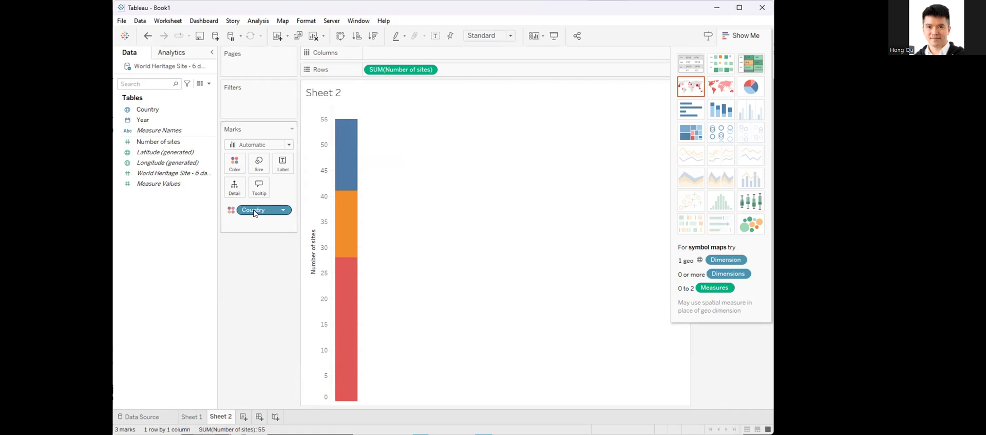
{"action": "left_click_drag", "start_coordinate": [250, 210], "coordinate": [455, 95]}
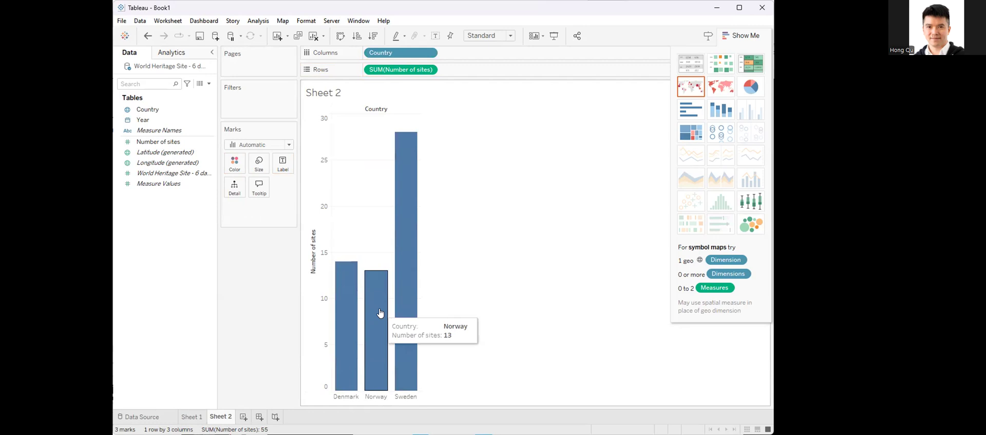
Step: Color the country bars by Year, and move Year to the rows ahead of Number of sites
{"action": "left_click", "coordinate": [144, 120]}
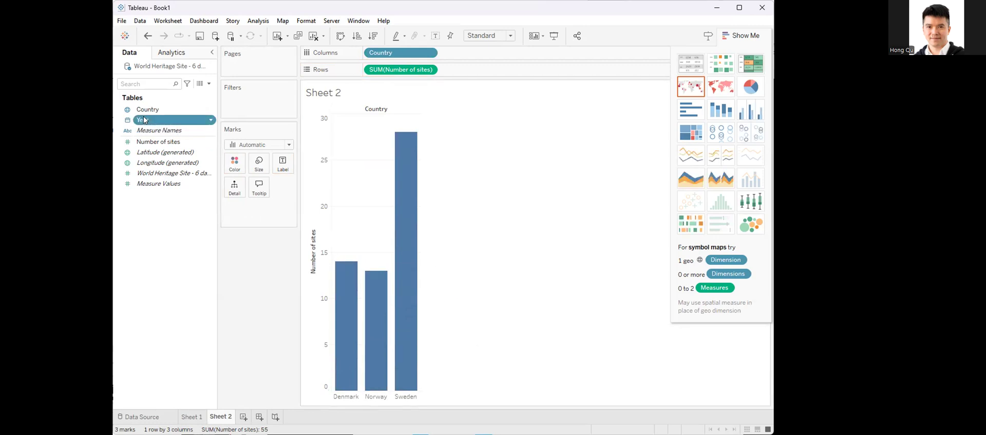
{"action": "left_click_drag", "start_coordinate": [200, 140], "coordinate": [237, 162]}
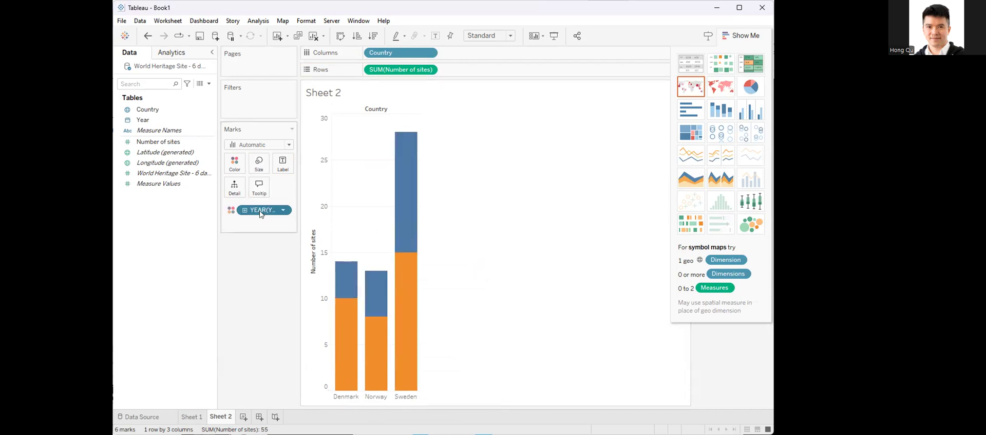
{"action": "left_click_drag", "start_coordinate": [402, 132], "coordinate": [412, 86]}
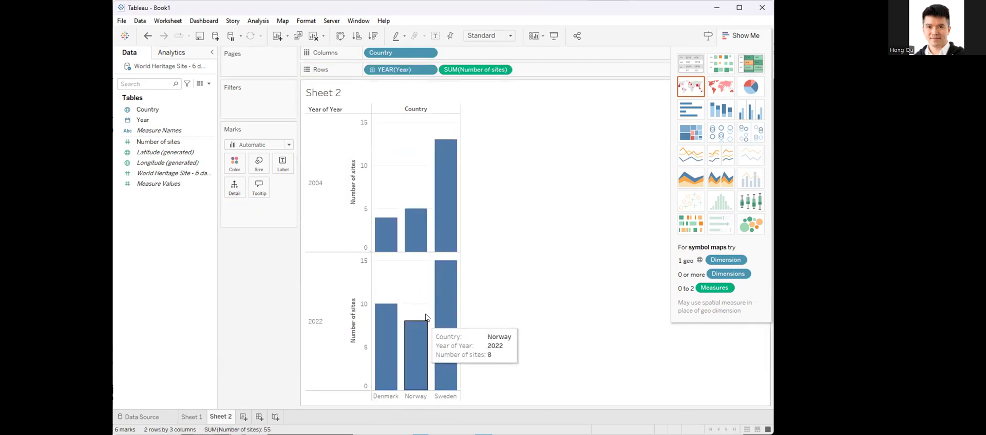
Step: Move Year to the columns after Country and change the chart to side-by-side bars
{"action": "left_click", "coordinate": [403, 71]}
{"action": "left_click_drag", "start_coordinate": [402, 71], "coordinate": [496, 53]}
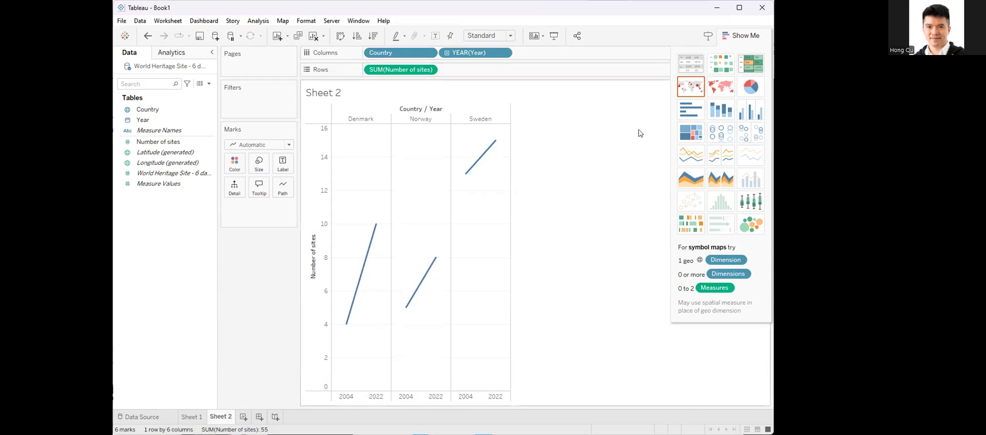
{"action": "left_click", "coordinate": [757, 112]}
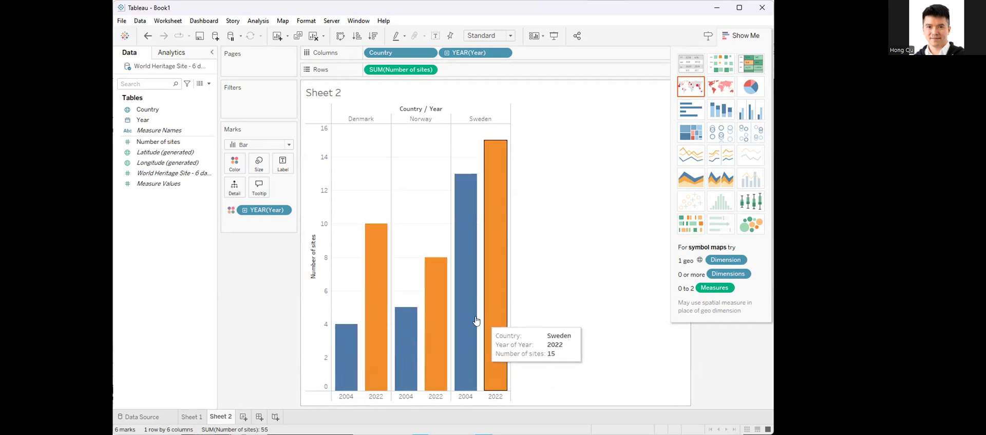
{"action": "left_click", "coordinate": [744, 35]}
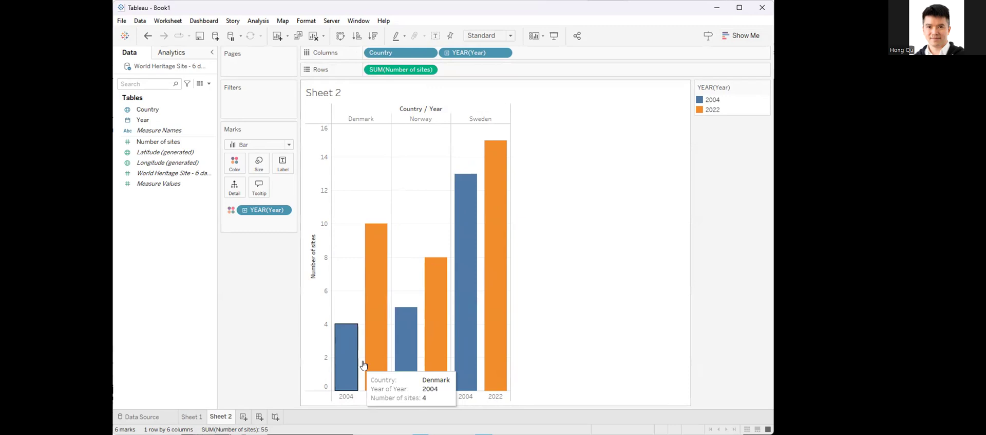
Step: Reorder the column fields so that Year comes before Country, grouping the bars by year
{"action": "mouse_move", "coordinate": [411, 352]}
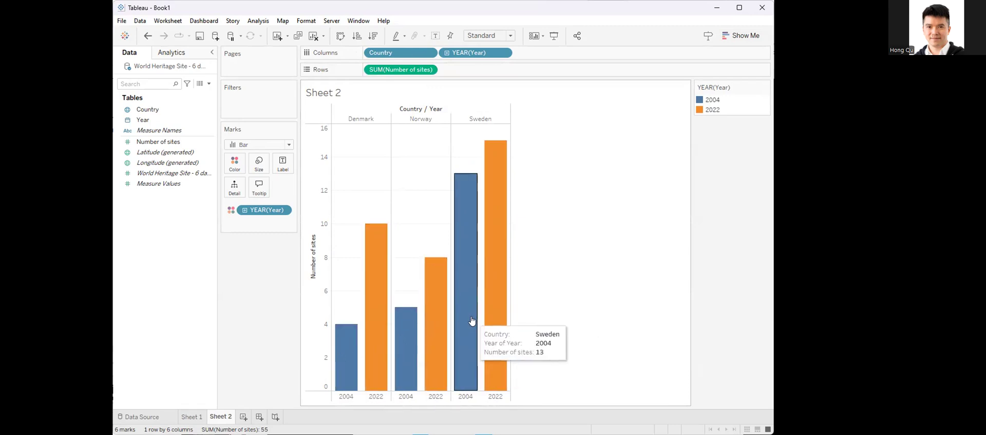
{"action": "mouse_move", "coordinate": [486, 233]}
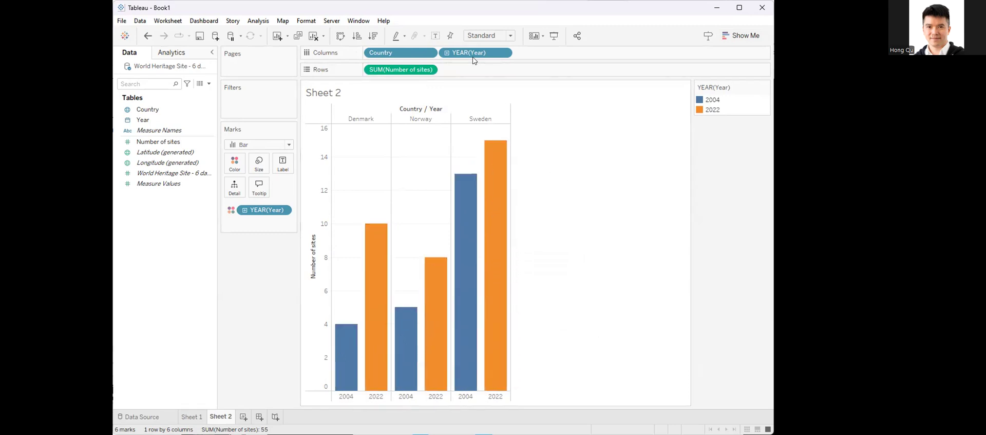
{"action": "left_click_drag", "start_coordinate": [403, 53], "coordinate": [529, 54]}
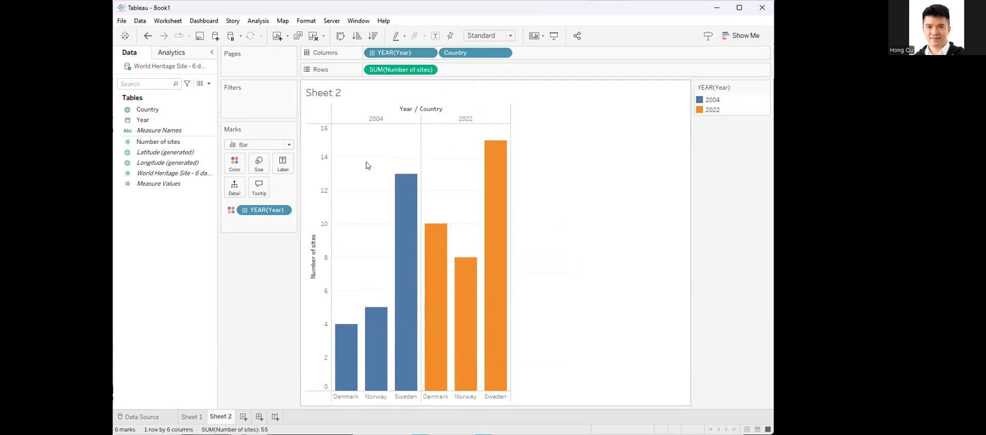
{"action": "mouse_move", "coordinate": [469, 377]}
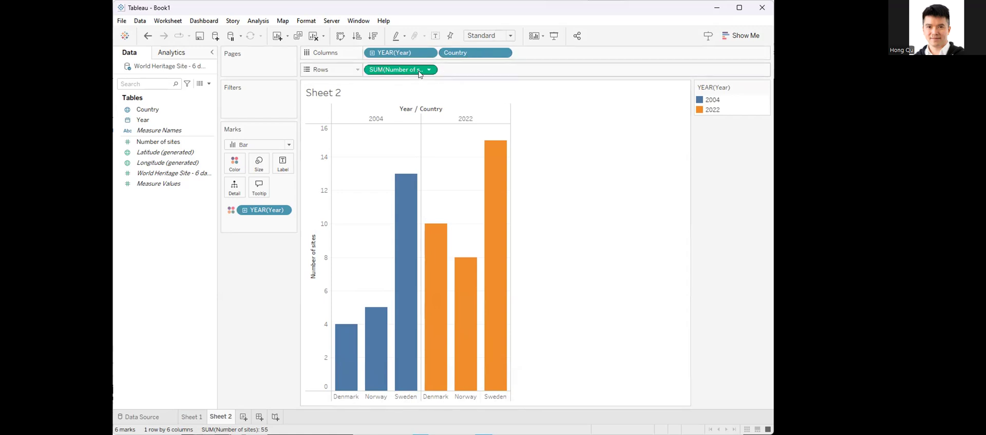
{"action": "mouse_move", "coordinate": [467, 261]}
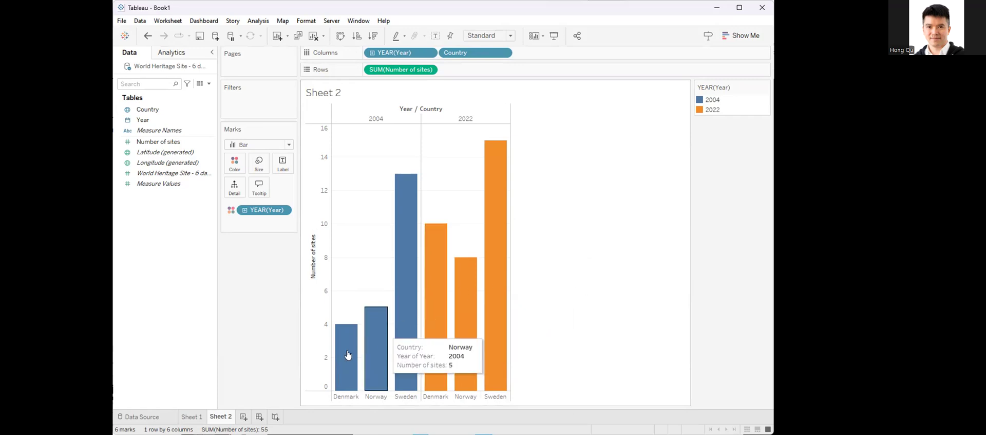
Step: Add a new worksheet and plot the Country field in it as a symbol map
{"action": "left_click", "coordinate": [243, 418]}
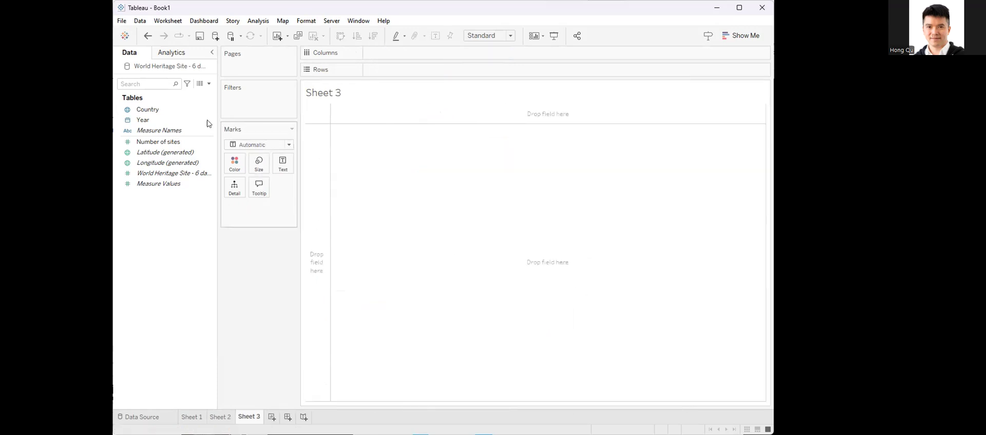
{"action": "left_click", "coordinate": [125, 120]}
{"action": "left_click", "coordinate": [127, 110]}
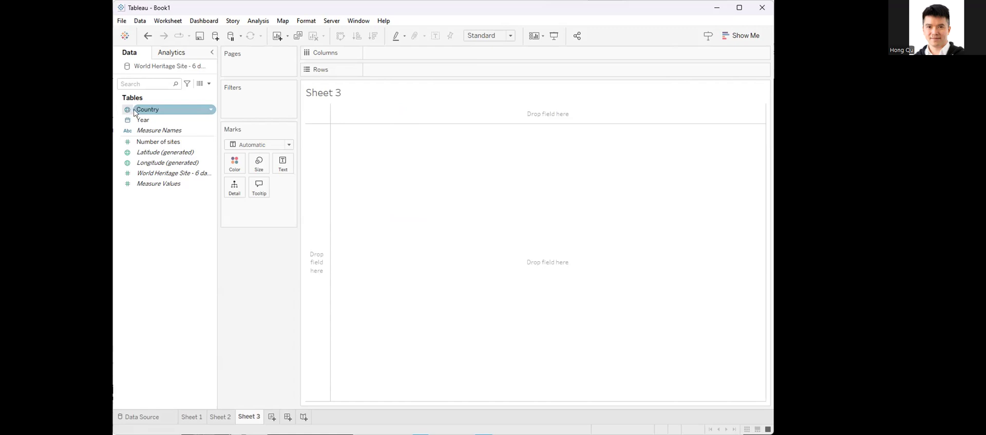
{"action": "left_click", "coordinate": [148, 109]}
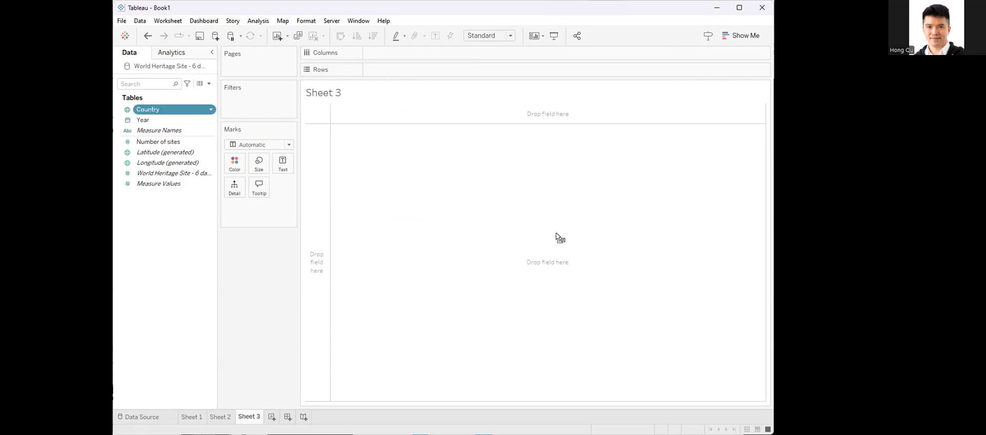
{"action": "left_click_drag", "start_coordinate": [697, 271], "coordinate": [698, 282]}
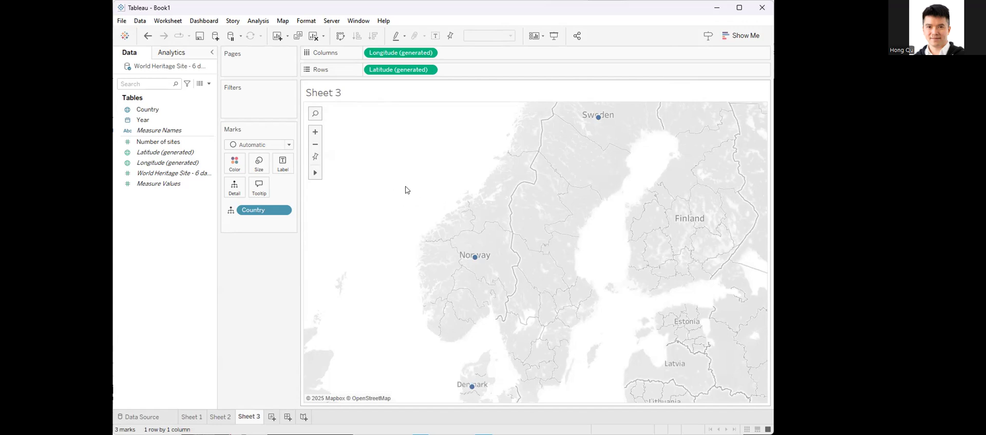
Step: Size the map symbols by Number of sites and split the map by Year into side-by-side columns
{"action": "left_click", "coordinate": [159, 141]}
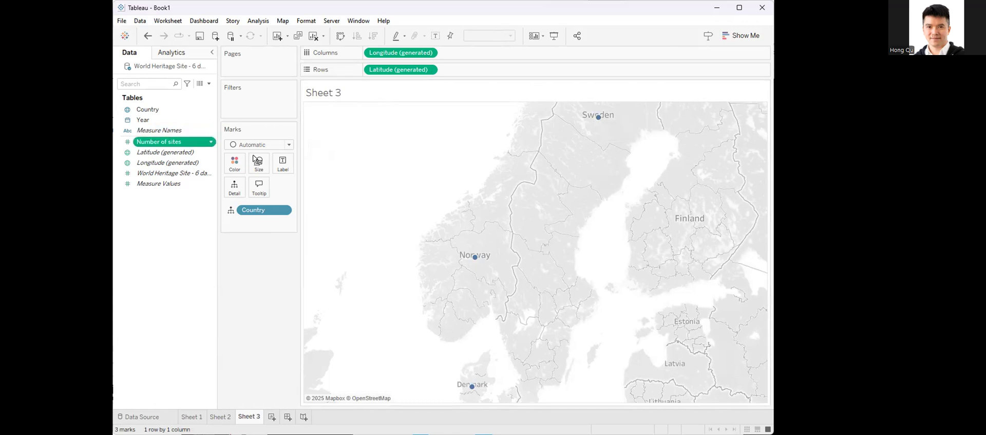
{"action": "left_click_drag", "start_coordinate": [159, 141], "coordinate": [255, 159]}
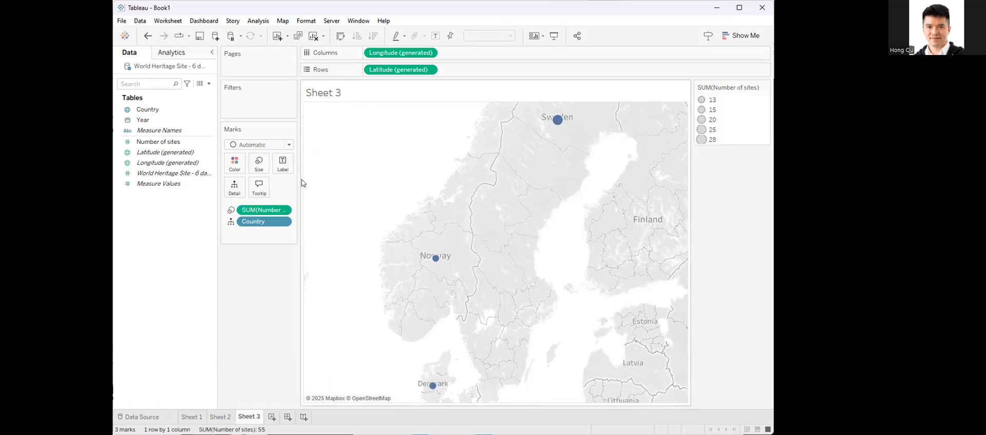
{"action": "left_click", "coordinate": [144, 121]}
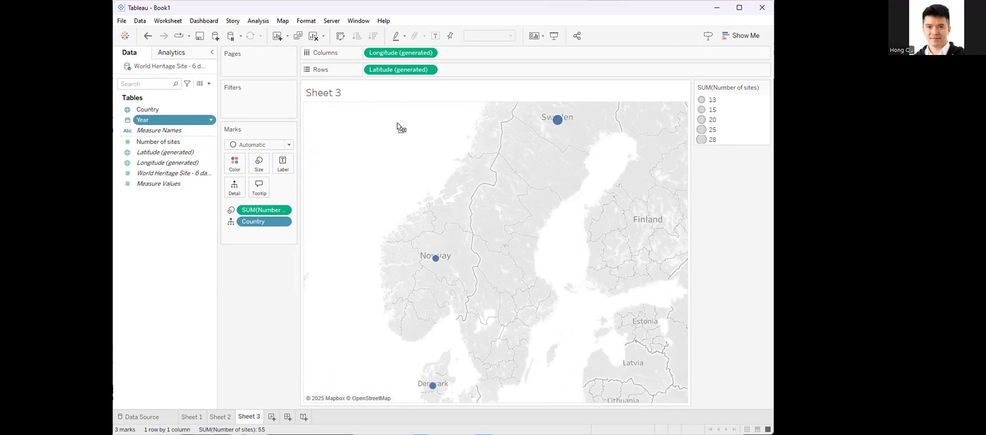
{"action": "left_click_drag", "start_coordinate": [397, 122], "coordinate": [396, 123]}
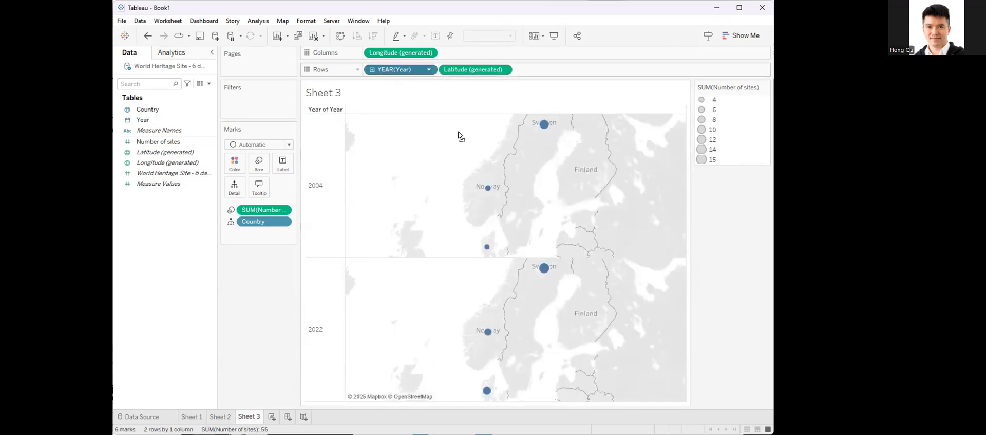
{"action": "key", "text": "ctrl+w"}
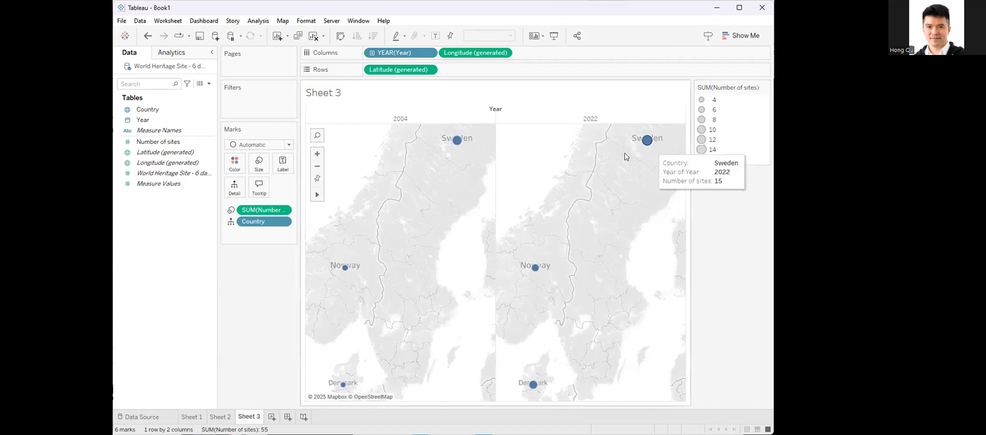
Step: Enlarge the circles on both yearly maps and zoom the maps out one level
{"action": "left_click", "coordinate": [260, 164]}
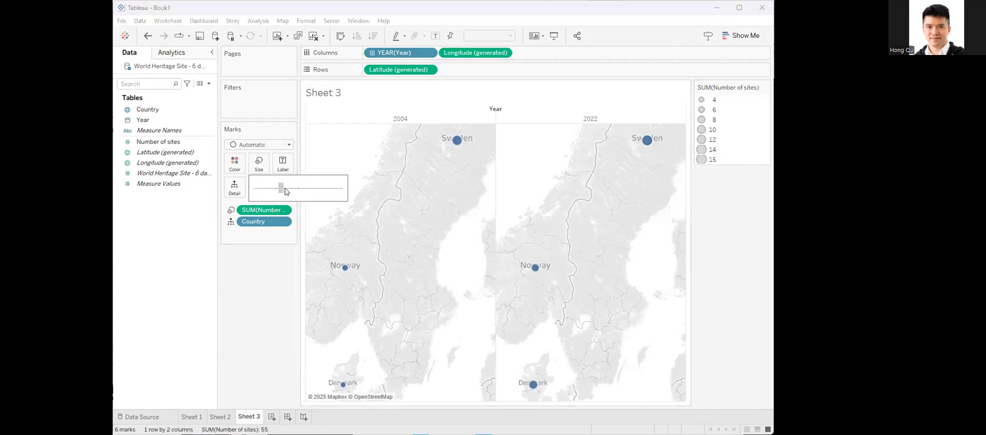
{"action": "left_click_drag", "start_coordinate": [278, 188], "coordinate": [295, 190]}
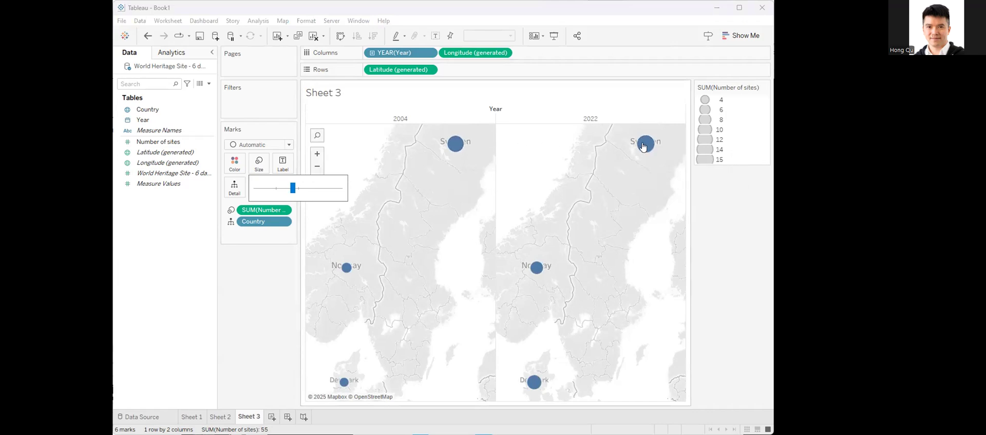
{"action": "mouse_move", "coordinate": [541, 271]}
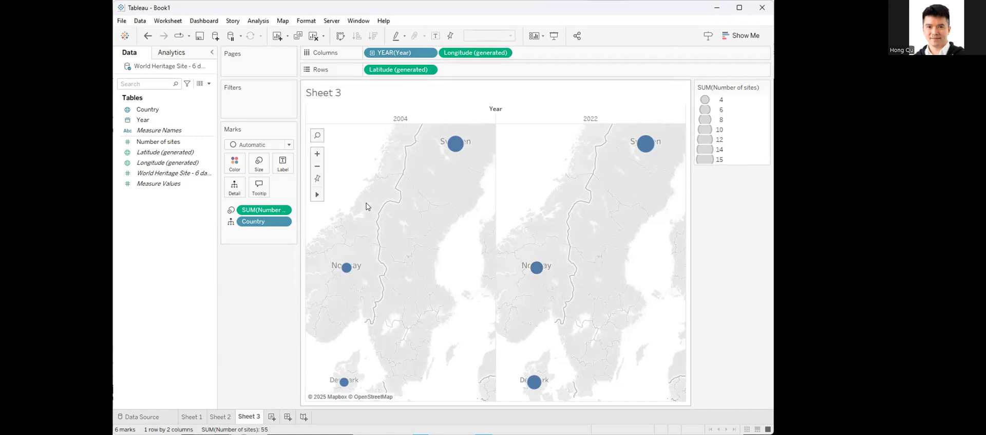
{"action": "left_click", "coordinate": [318, 166]}
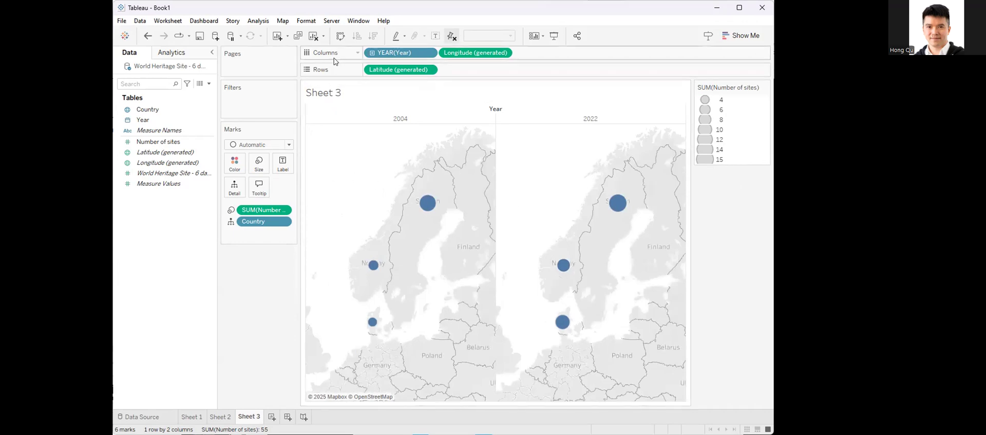
Step: Try the Outdoors background style and set the map background to Satellite
{"action": "left_click", "coordinate": [283, 21]}
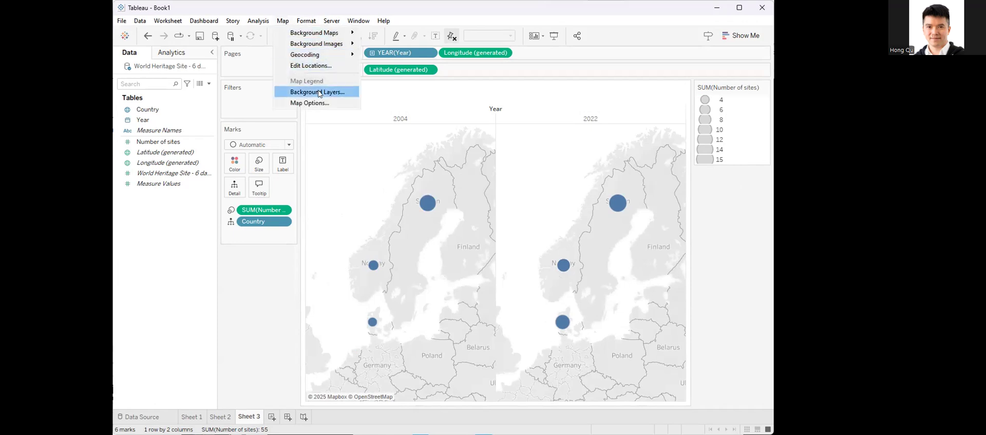
{"action": "left_click", "coordinate": [319, 93]}
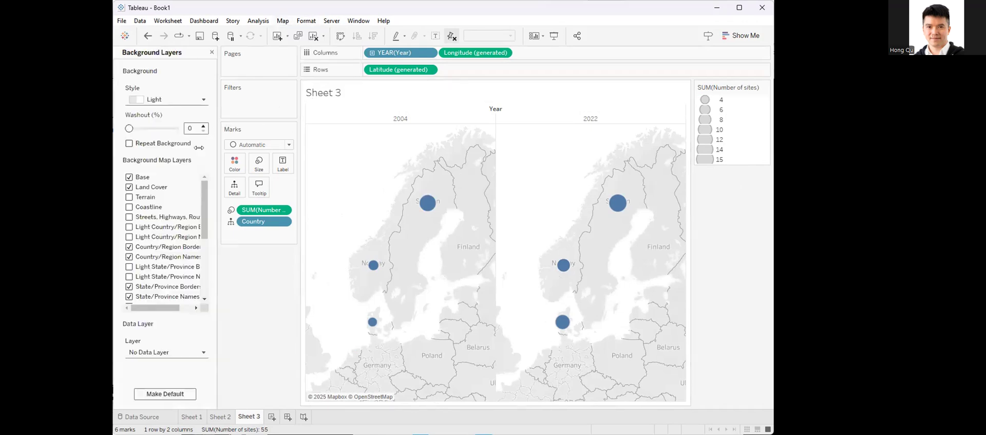
{"action": "left_click", "coordinate": [146, 98]}
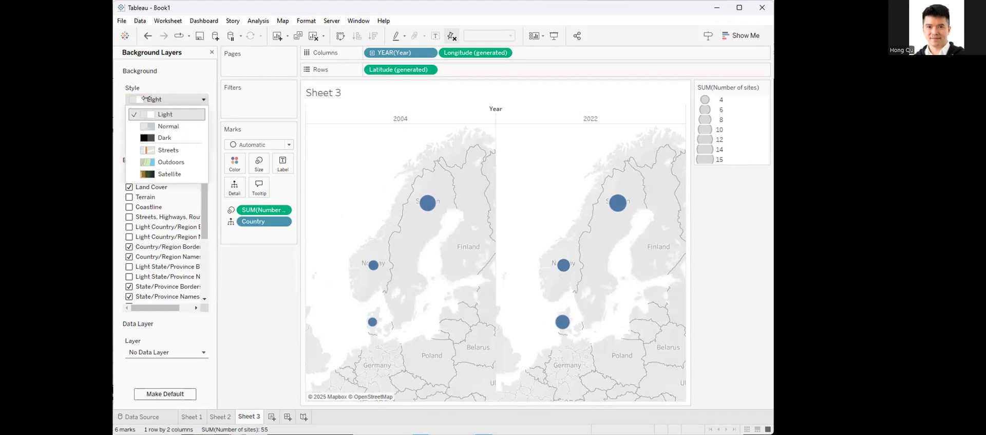
{"action": "left_click", "coordinate": [171, 162]}
{"action": "left_click", "coordinate": [171, 100]}
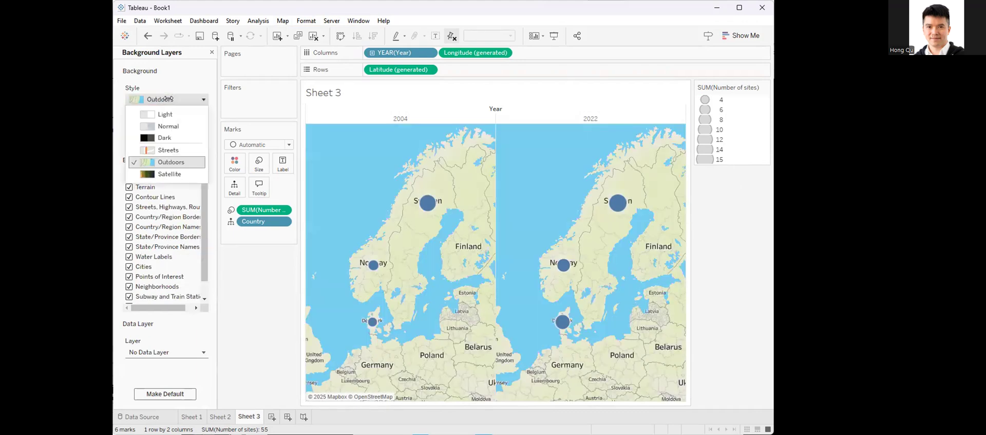
{"action": "left_click", "coordinate": [169, 174]}
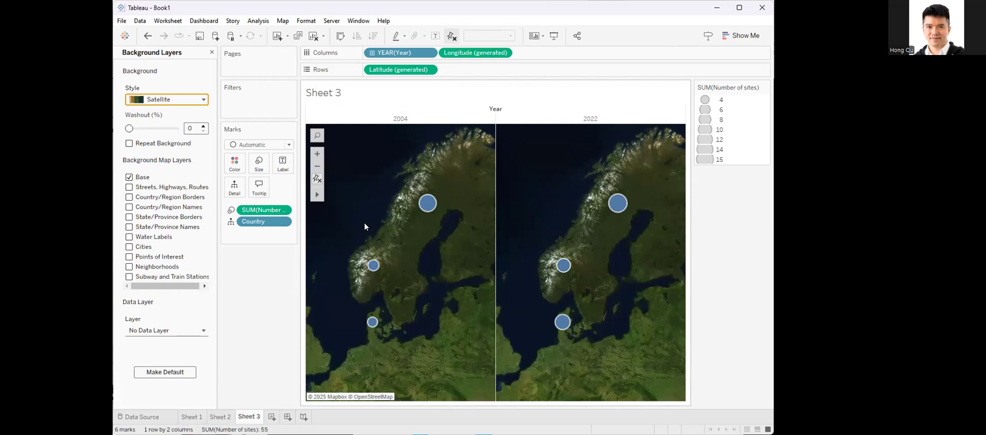
{"action": "left_click", "coordinate": [212, 54]}
Step: Label the map circles with Country and color them by Country
{"action": "left_click", "coordinate": [148, 110]}
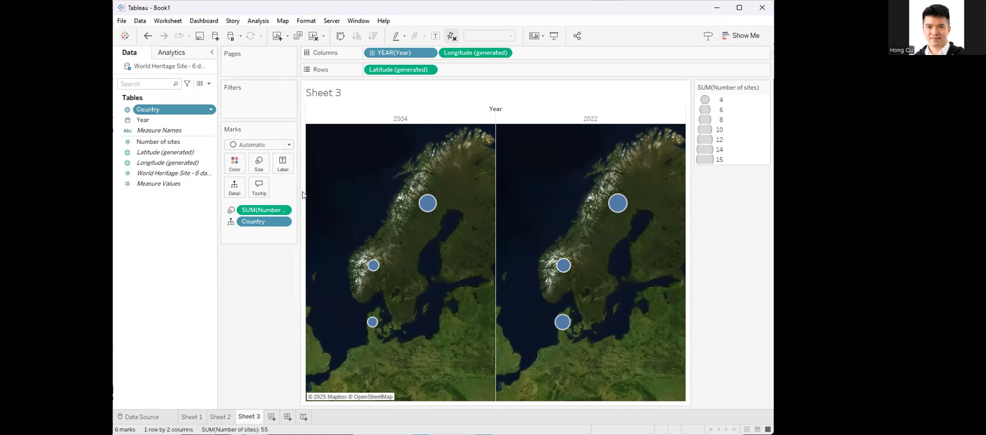
{"action": "left_click_drag", "start_coordinate": [148, 110], "coordinate": [282, 162]}
{"action": "left_click_drag", "start_coordinate": [221, 157], "coordinate": [231, 164]}
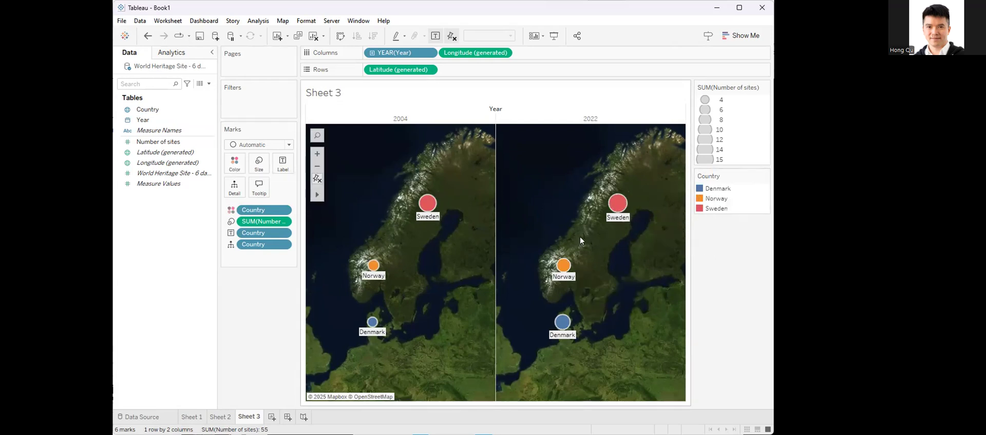
{"action": "mouse_move", "coordinate": [373, 267]}
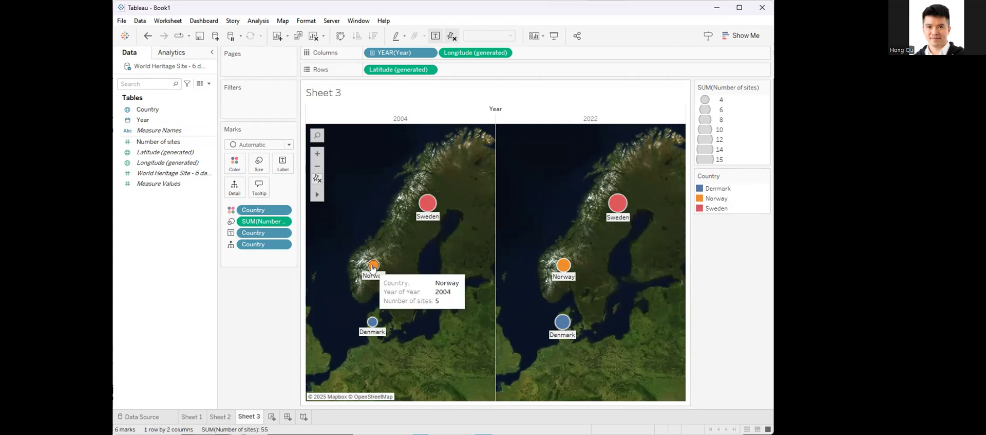
Step: Highlight the marks of the 2004 map and of the 2022 map, and clear the selection
{"action": "left_click", "coordinate": [389, 121]}
{"action": "left_click", "coordinate": [558, 121]}
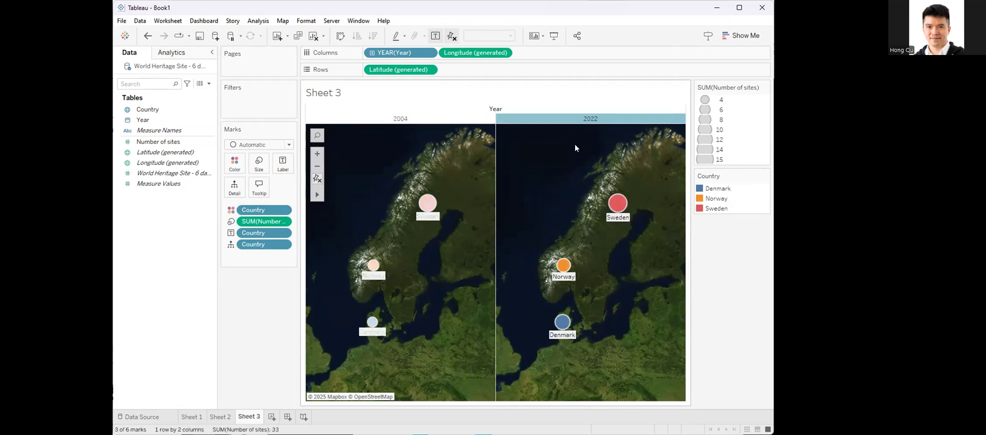
{"action": "left_click", "coordinate": [730, 290]}
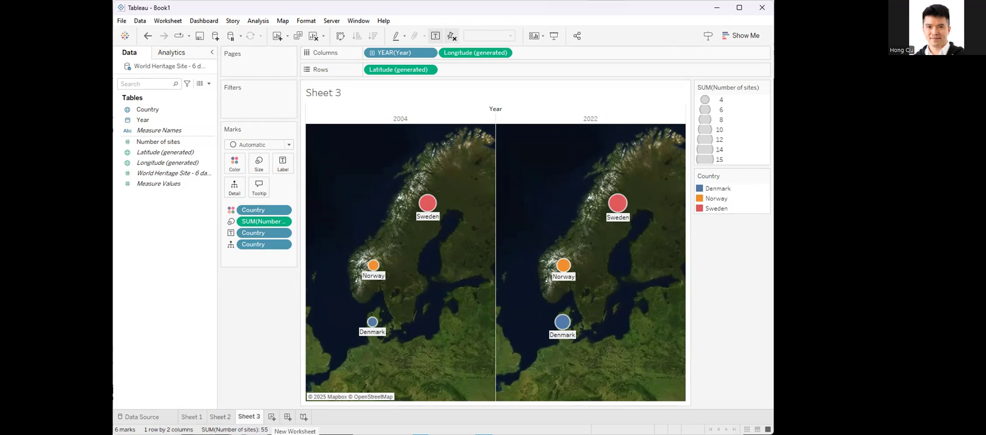
Step: Examine the slope chart on Sheet 1 with its available fields, and the reshaped table in the data source
{"action": "left_click", "coordinate": [191, 417]}
{"action": "mouse_move", "coordinate": [223, 420]}
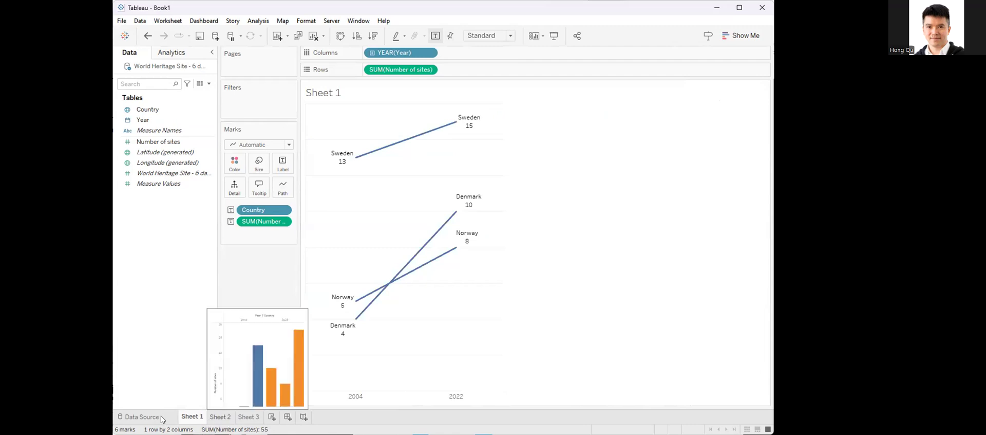
{"action": "left_click", "coordinate": [150, 110]}
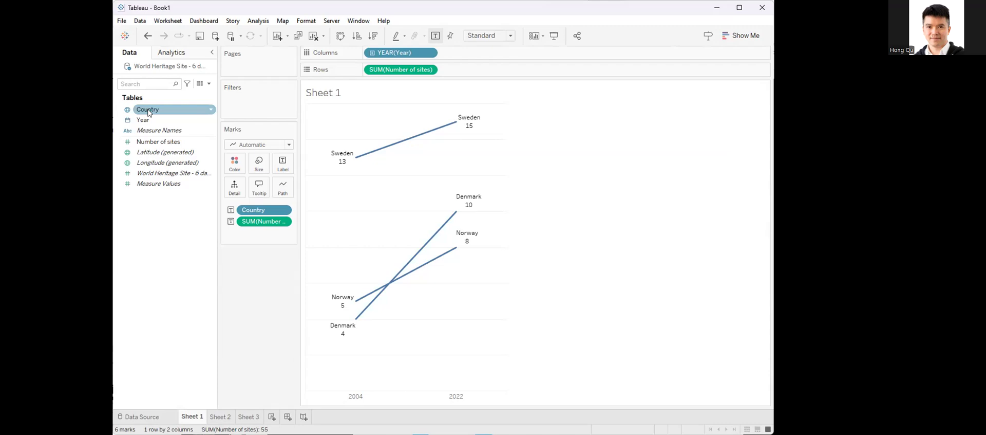
{"action": "left_click", "coordinate": [180, 153]}
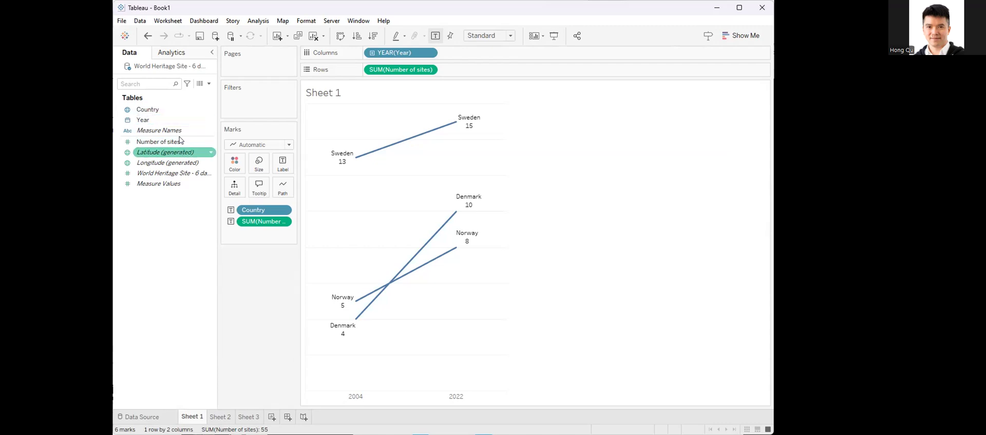
{"action": "left_click", "coordinate": [358, 75]}
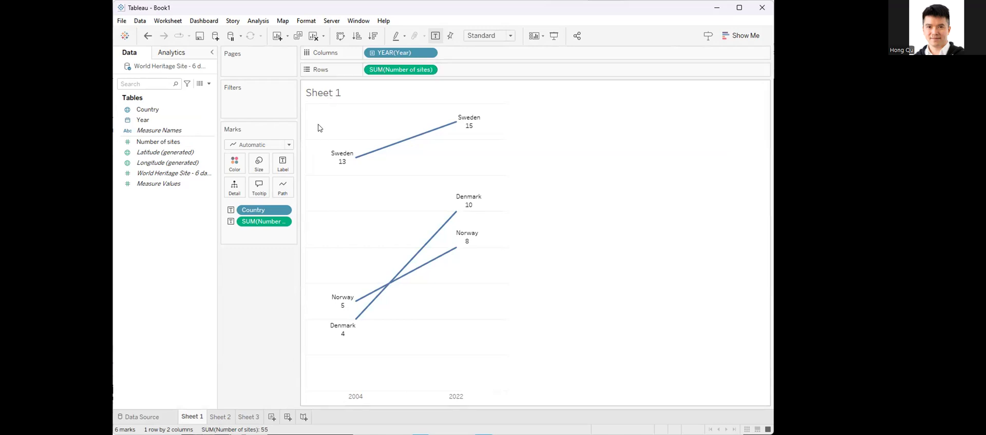
{"action": "left_click", "coordinate": [165, 116]}
{"action": "left_click", "coordinate": [167, 110]}
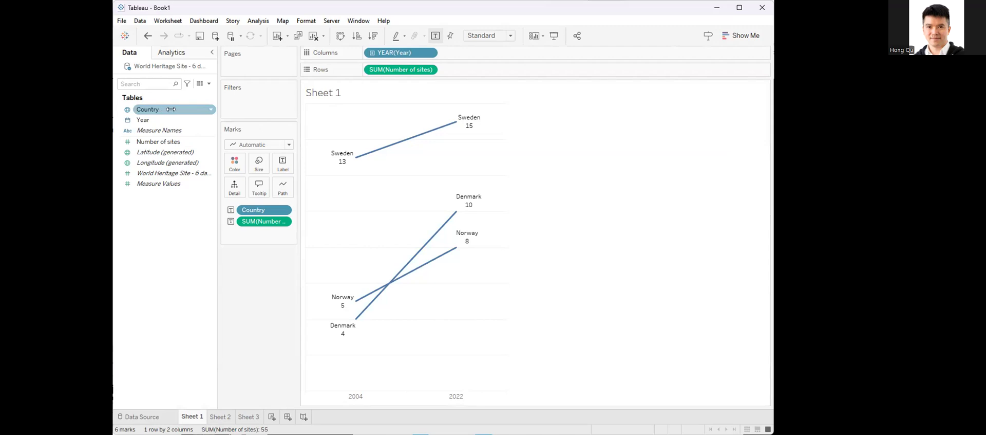
{"action": "left_click", "coordinate": [172, 141]}
{"action": "left_click", "coordinate": [175, 150]}
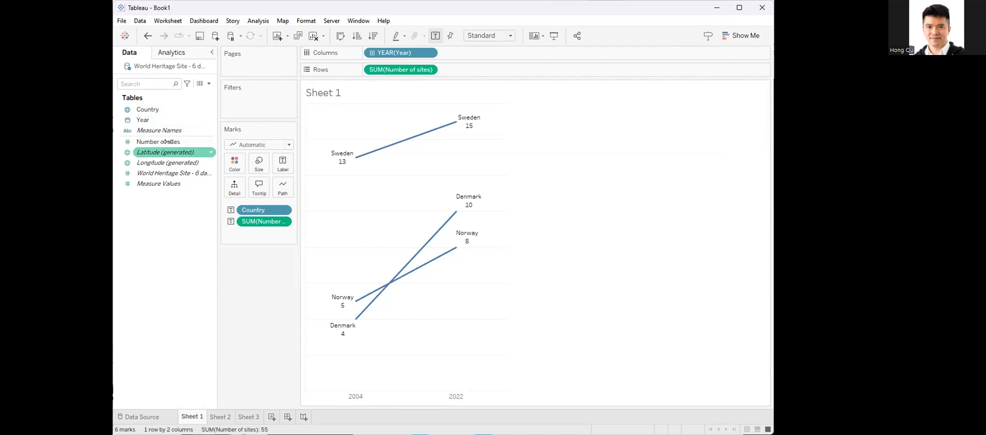
{"action": "left_click", "coordinate": [149, 119]}
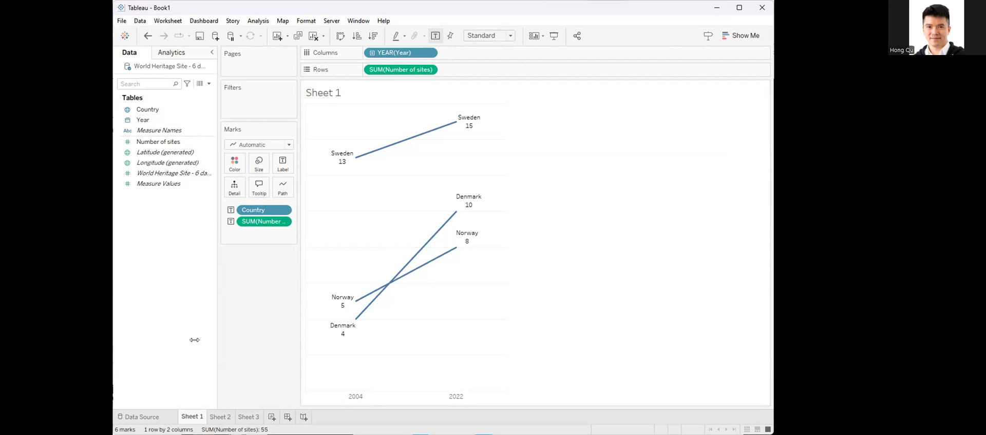
{"action": "left_click", "coordinate": [157, 416]}
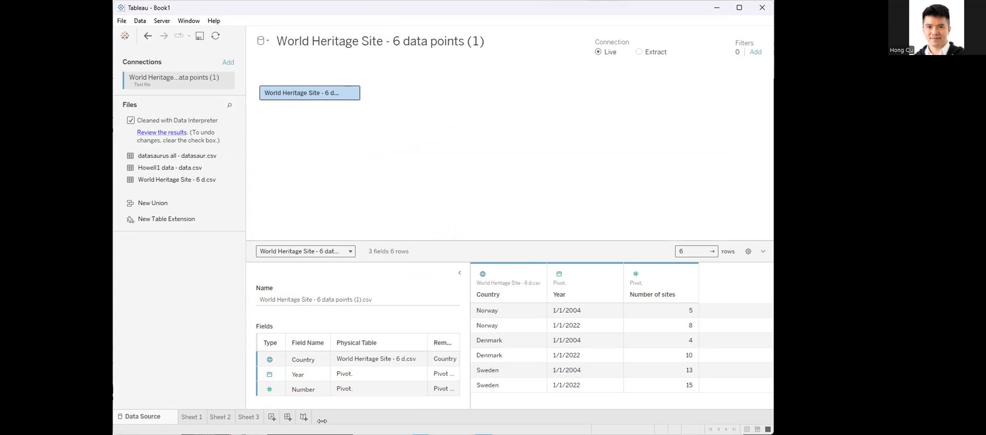
Step: On a new worksheet, build a text table of Number of sites with Year as columns and Country as rows
{"action": "left_click", "coordinate": [269, 416]}
{"action": "left_click", "coordinate": [149, 121]}
{"action": "left_click_drag", "start_coordinate": [149, 123], "coordinate": [388, 52]}
{"action": "left_click", "coordinate": [149, 109]}
{"action": "left_click_drag", "start_coordinate": [149, 110], "coordinate": [380, 99]}
{"action": "left_click_drag", "start_coordinate": [167, 141], "coordinate": [365, 140]}
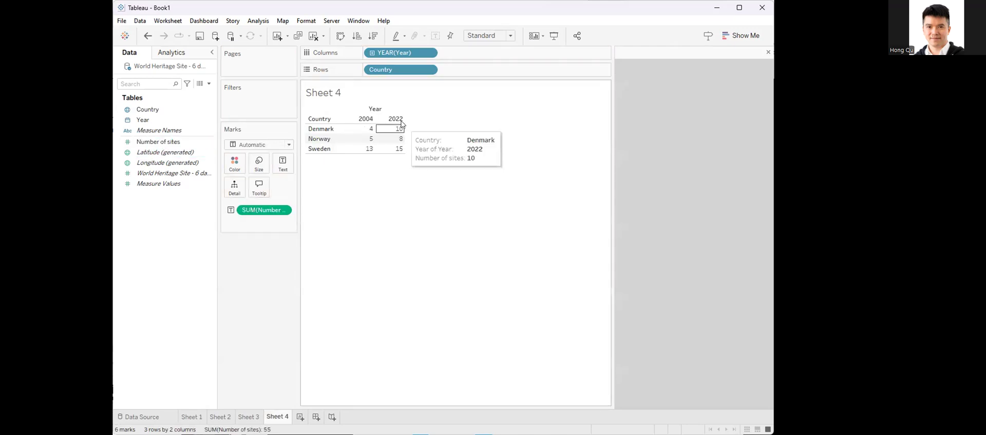
Step: Hide the field label for the Year columns and copy the worksheet's table as a crosstab
{"action": "right_click", "coordinate": [377, 112]}
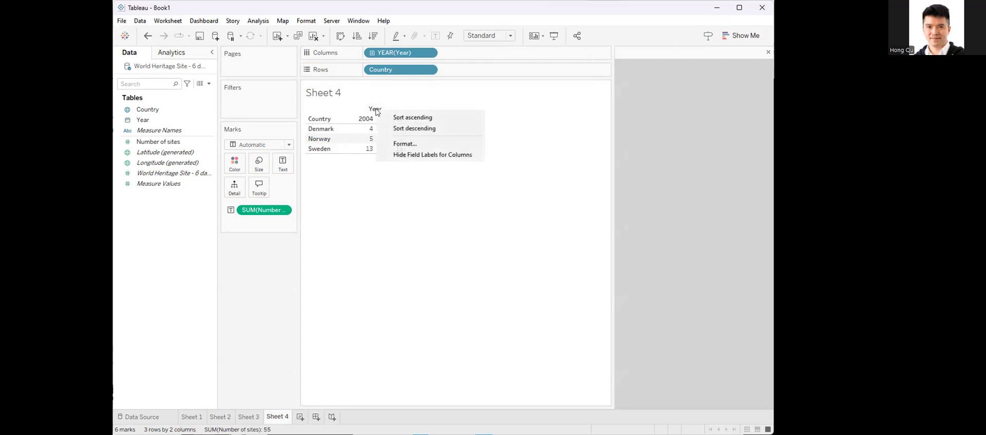
{"action": "left_click", "coordinate": [405, 156]}
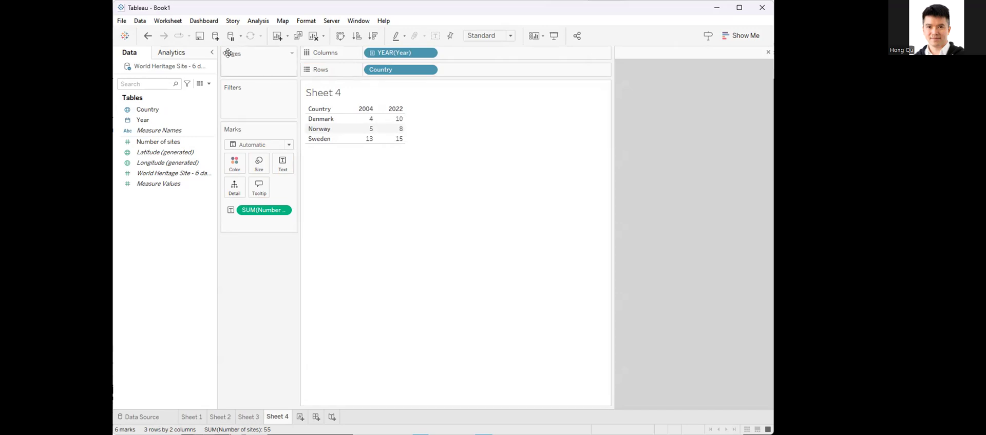
{"action": "left_click", "coordinate": [168, 21]}
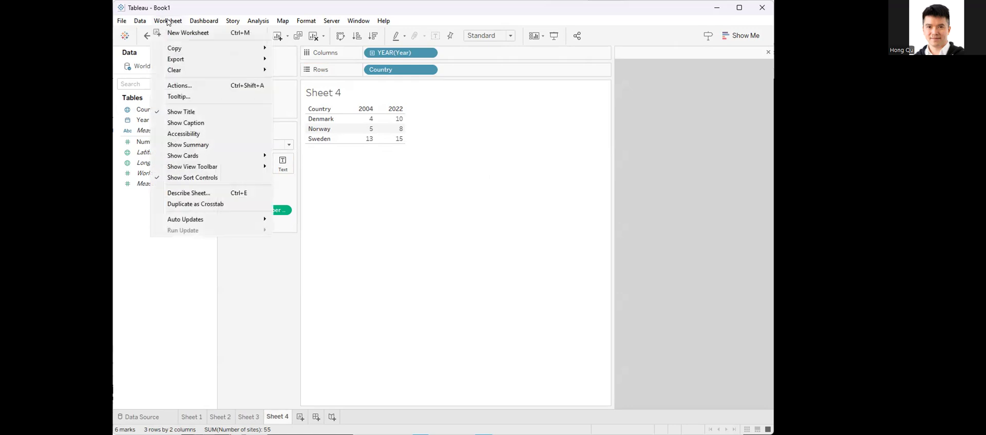
{"action": "mouse_move", "coordinate": [223, 60]}
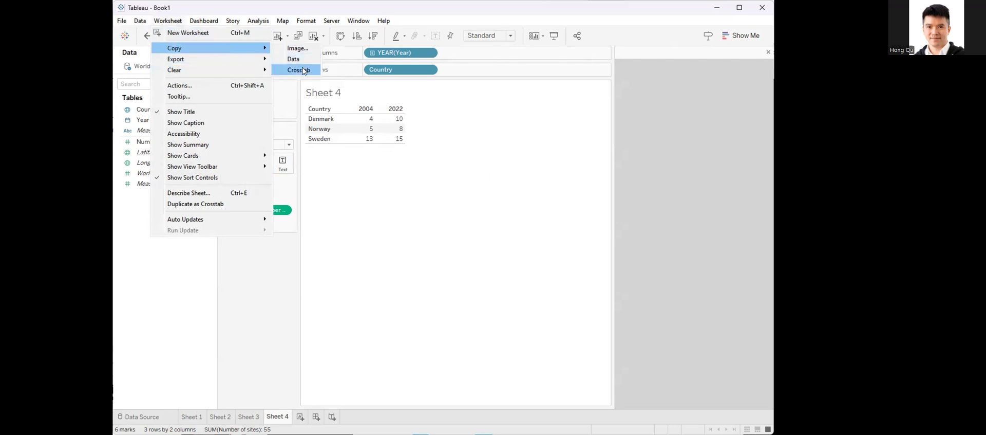
{"action": "left_click", "coordinate": [300, 69]}
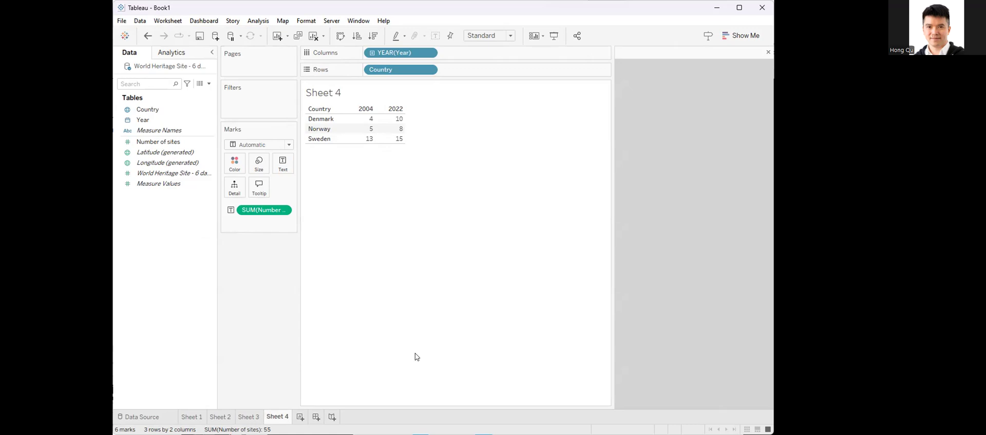
Step: Switch to the World Heritage Site Google Sheets file, add a new sheet, and paste the crosstab into A1 as values only
{"action": "key", "text": "alt+Tab"}
{"action": "key", "text": "shift+F11"}
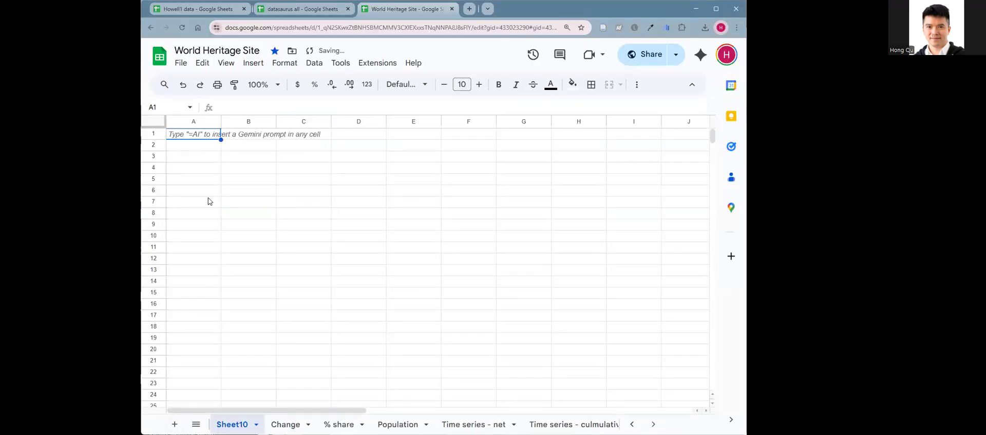
{"action": "right_click", "coordinate": [209, 137]}
{"action": "mouse_move", "coordinate": [238, 147]}
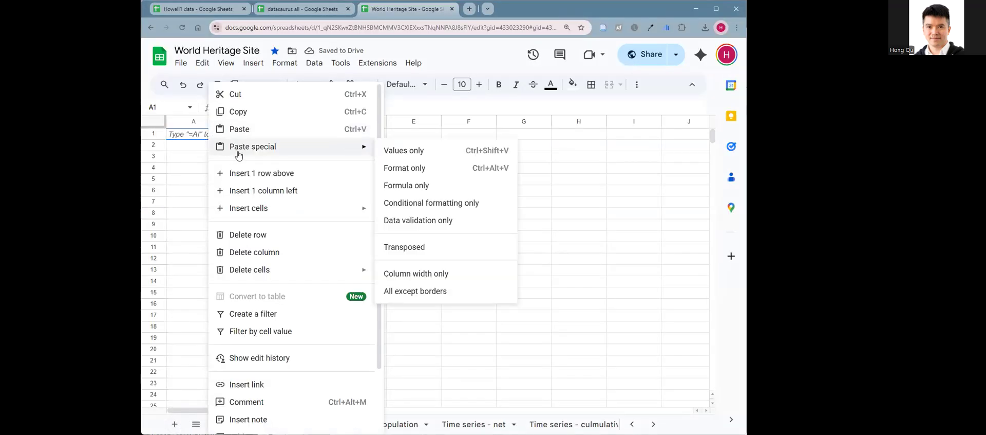
{"action": "left_click", "coordinate": [394, 148]}
{"action": "left_click", "coordinate": [382, 195]}
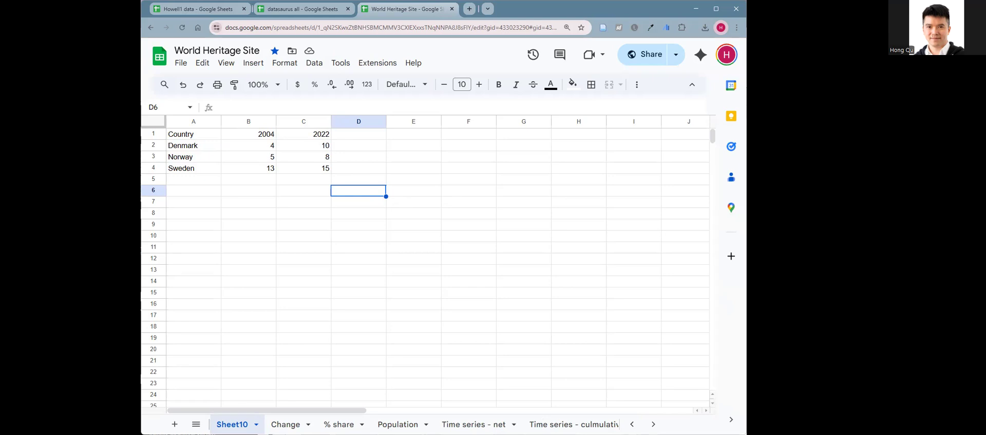
Step: Switch back to Tableau and, on a new worksheet, build a long text table of Number of sites with Country and Year as rows
{"action": "key", "text": "alt+Tab"}
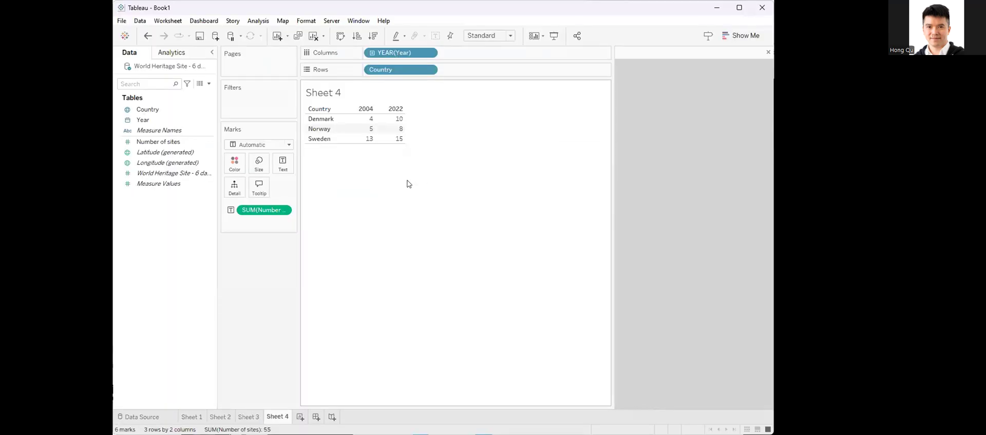
{"action": "left_click", "coordinate": [301, 417]}
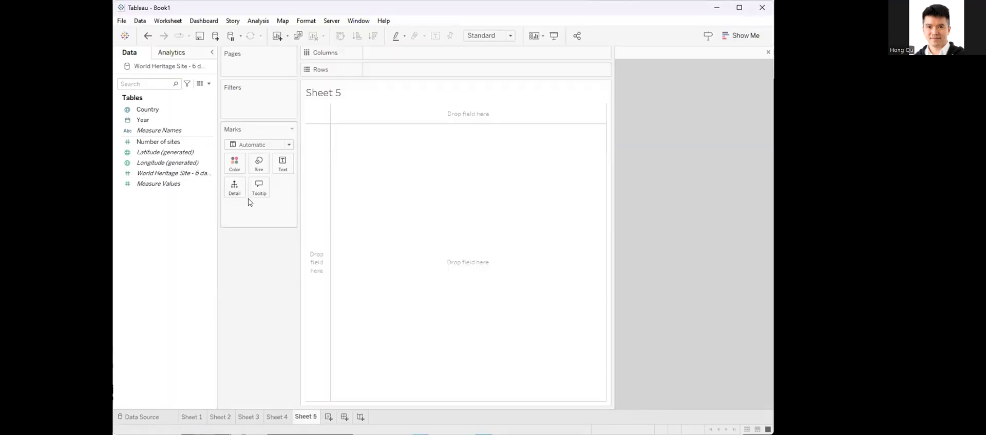
{"action": "left_click", "coordinate": [160, 121]}
{"action": "left_click_drag", "start_coordinate": [160, 121], "coordinate": [160, 89]}
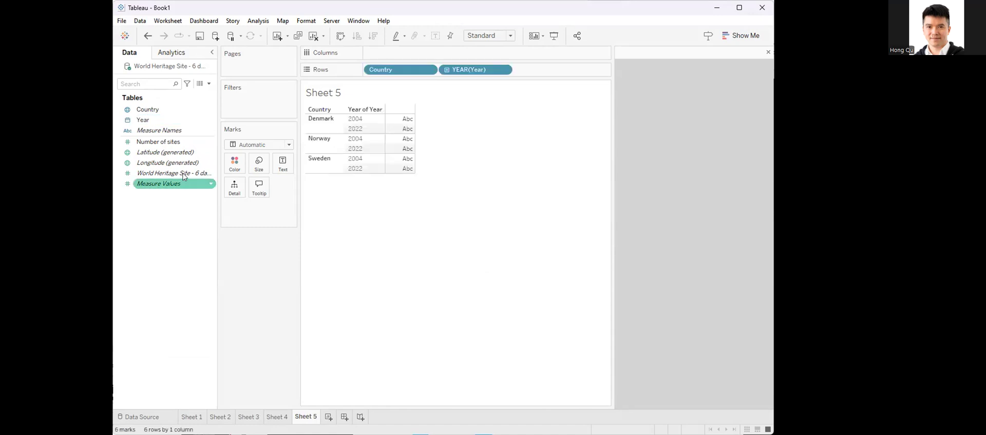
{"action": "left_click_drag", "start_coordinate": [161, 147], "coordinate": [368, 189]}
Step: Copy the long table by Country and Year as a crosstab
{"action": "left_click", "coordinate": [175, 21]}
{"action": "mouse_move", "coordinate": [257, 47]}
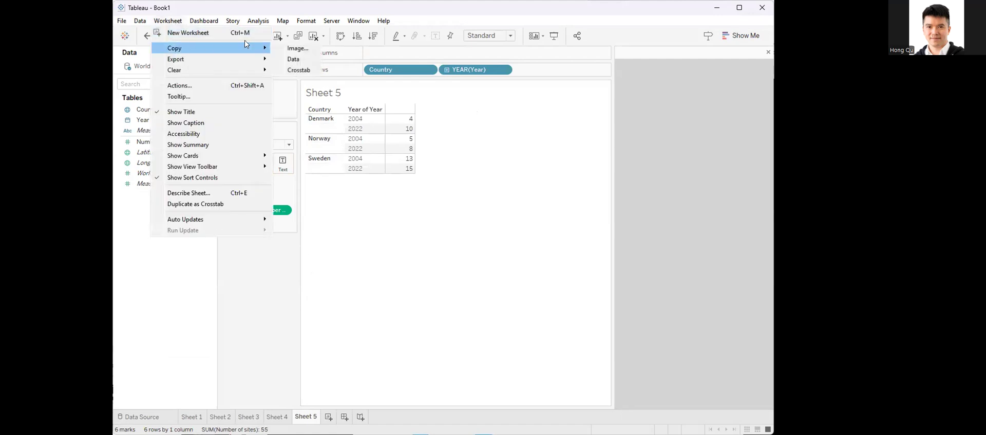
{"action": "left_click", "coordinate": [306, 64]}
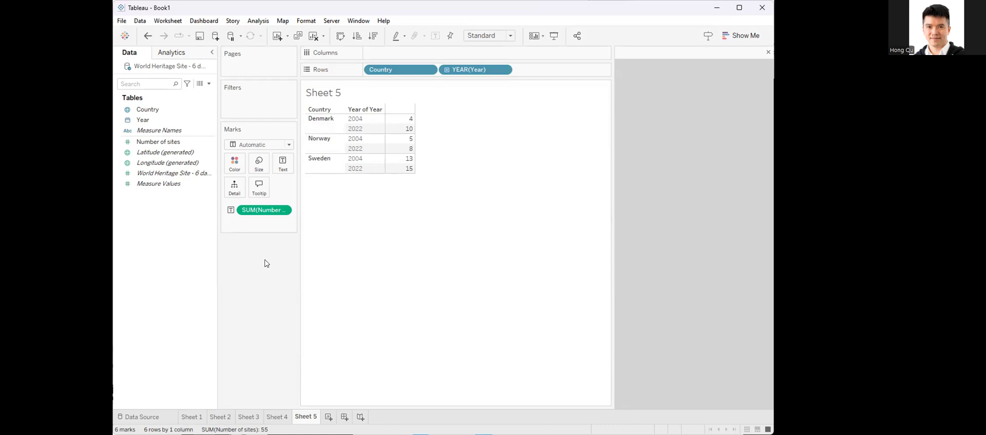
Step: Switch to Google Sheets, add another sheet, paste the long table into A1 as values only, and select the empty header cell C1
{"action": "key", "text": "alt+Tab"}
{"action": "key", "text": "shift+F11"}
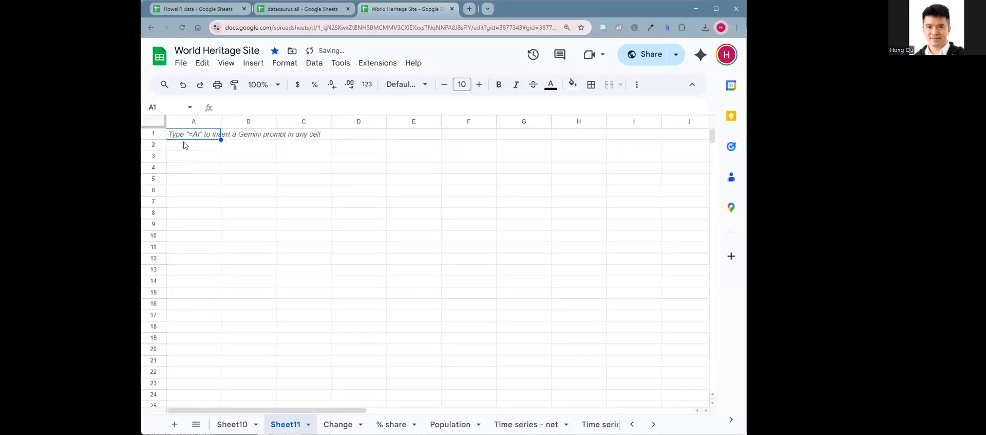
{"action": "right_click", "coordinate": [190, 134]}
{"action": "mouse_move", "coordinate": [254, 155]}
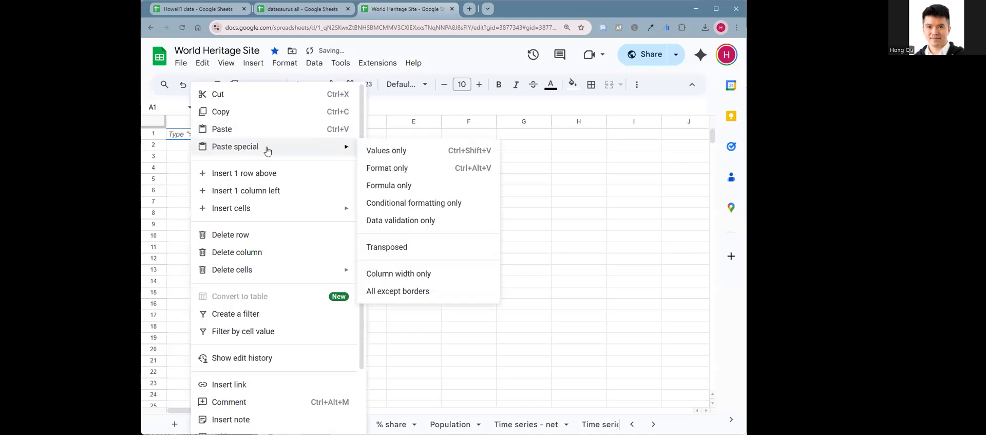
{"action": "left_click", "coordinate": [375, 148]}
{"action": "left_click", "coordinate": [279, 255]}
{"action": "left_click", "coordinate": [302, 137]}
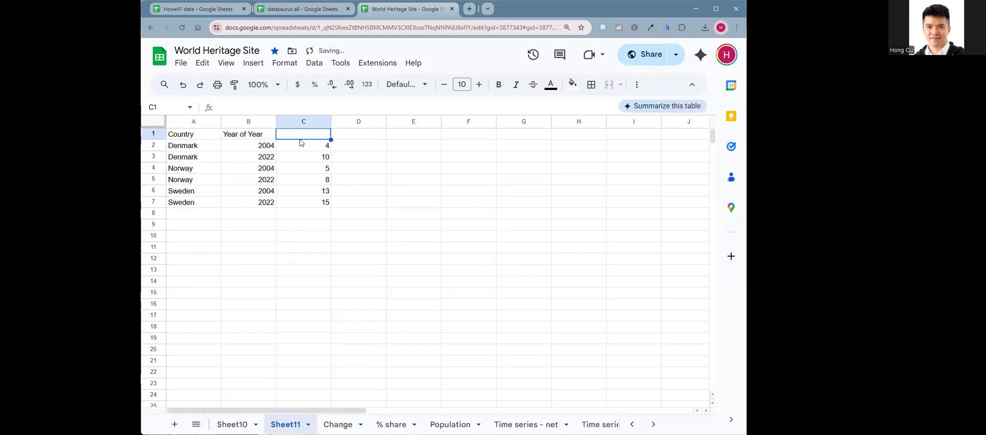